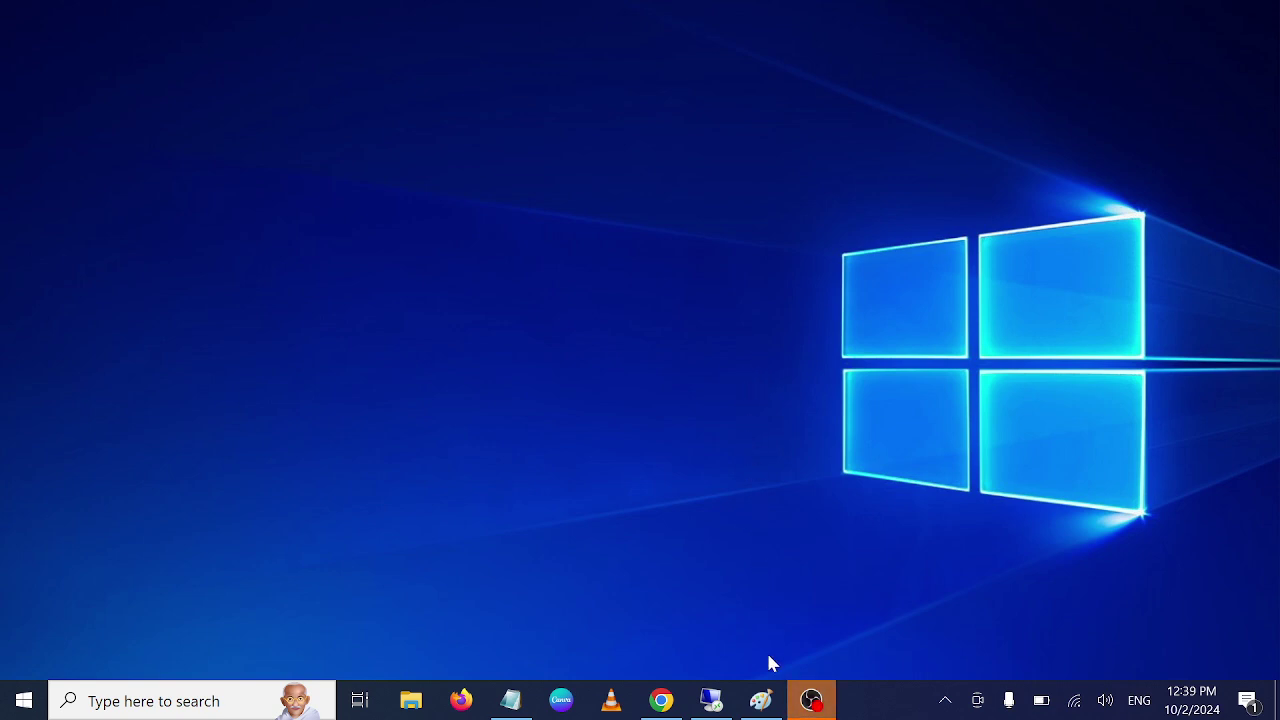
- View the saved Recycle Bin error image, then open File Explorer on This PC
{"action": "left_click", "coordinate": [761, 700]}
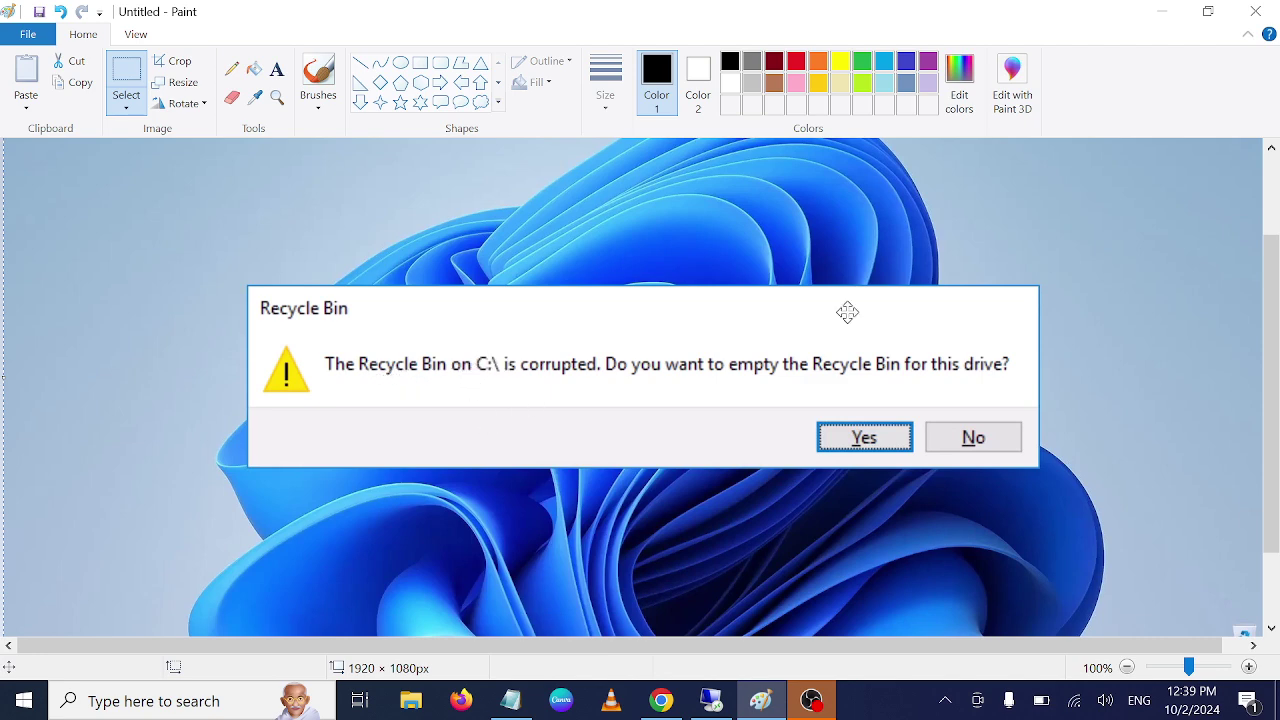
{"action": "left_click", "coordinate": [1160, 11]}
{"action": "left_click", "coordinate": [150, 700]}
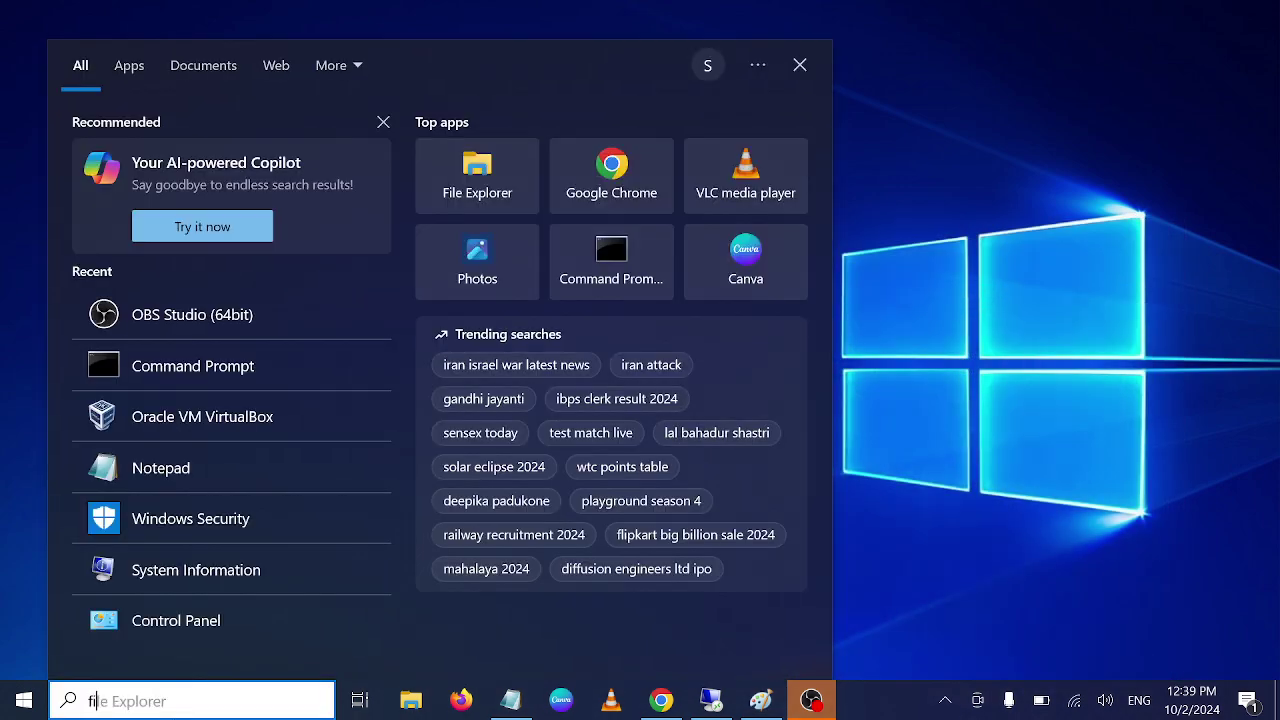
{"action": "type", "text": "file"}
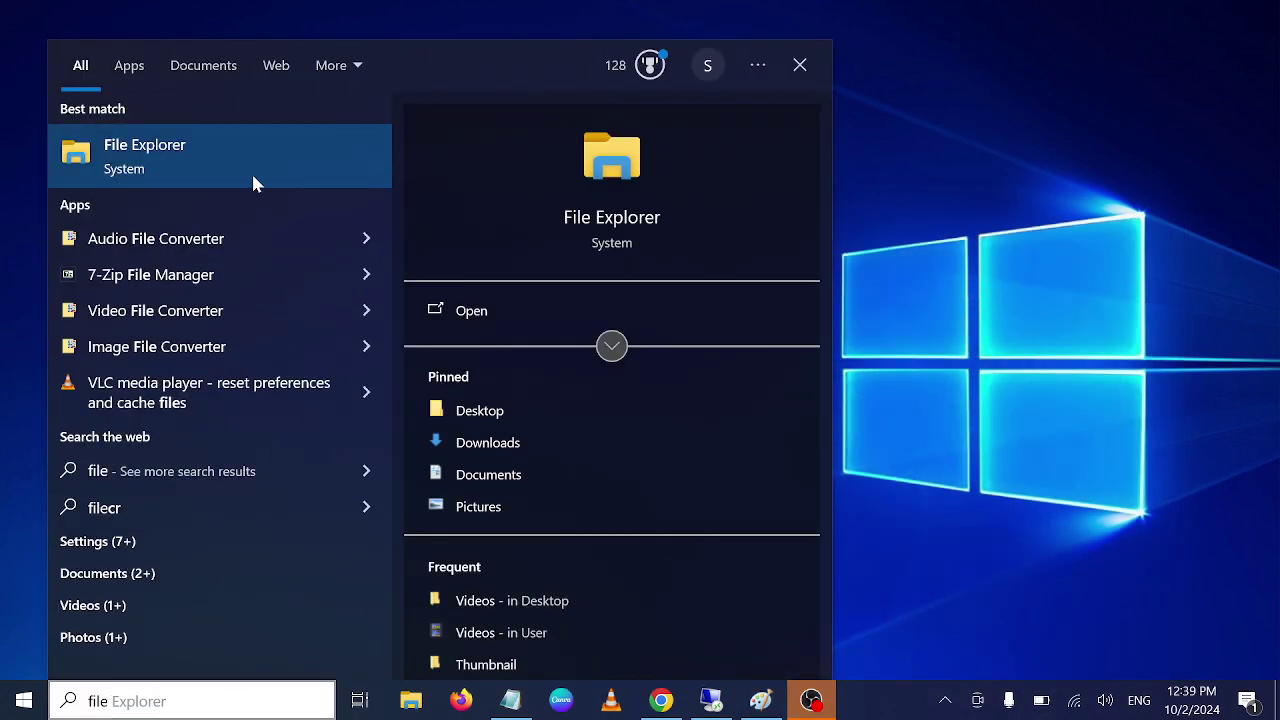
{"action": "left_click", "coordinate": [251, 175]}
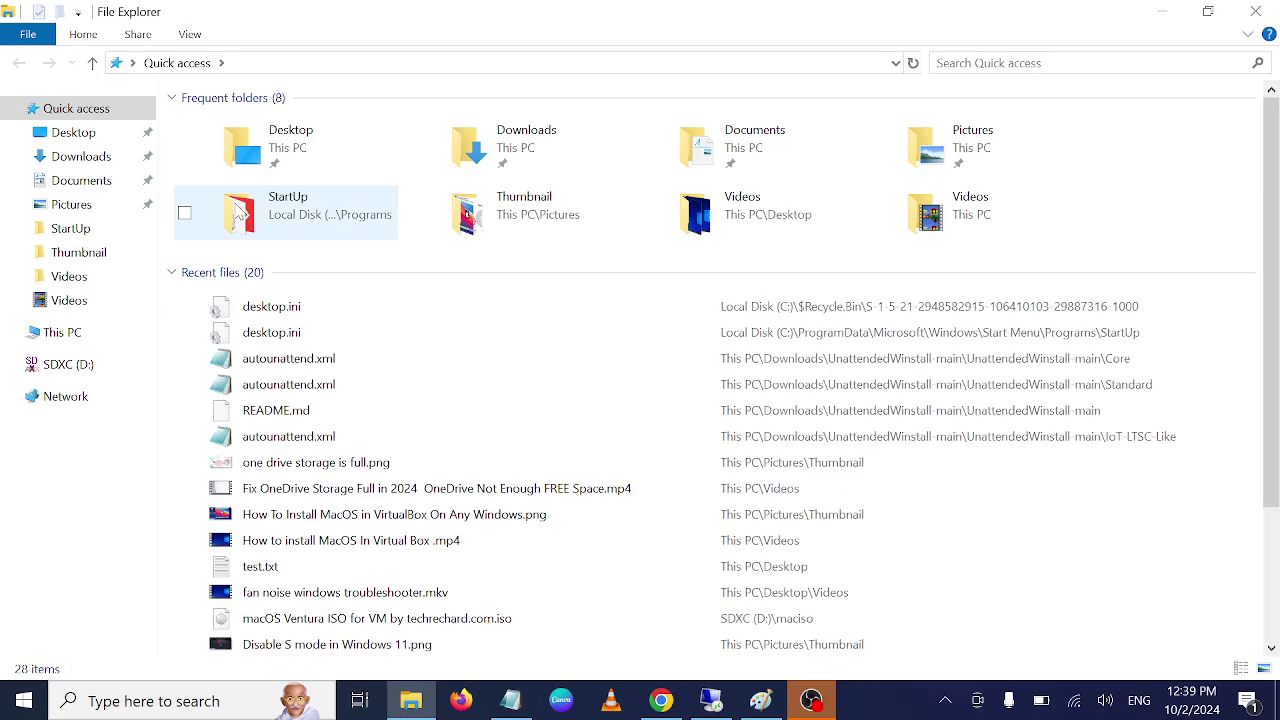
{"action": "left_click", "coordinate": [82, 344]}
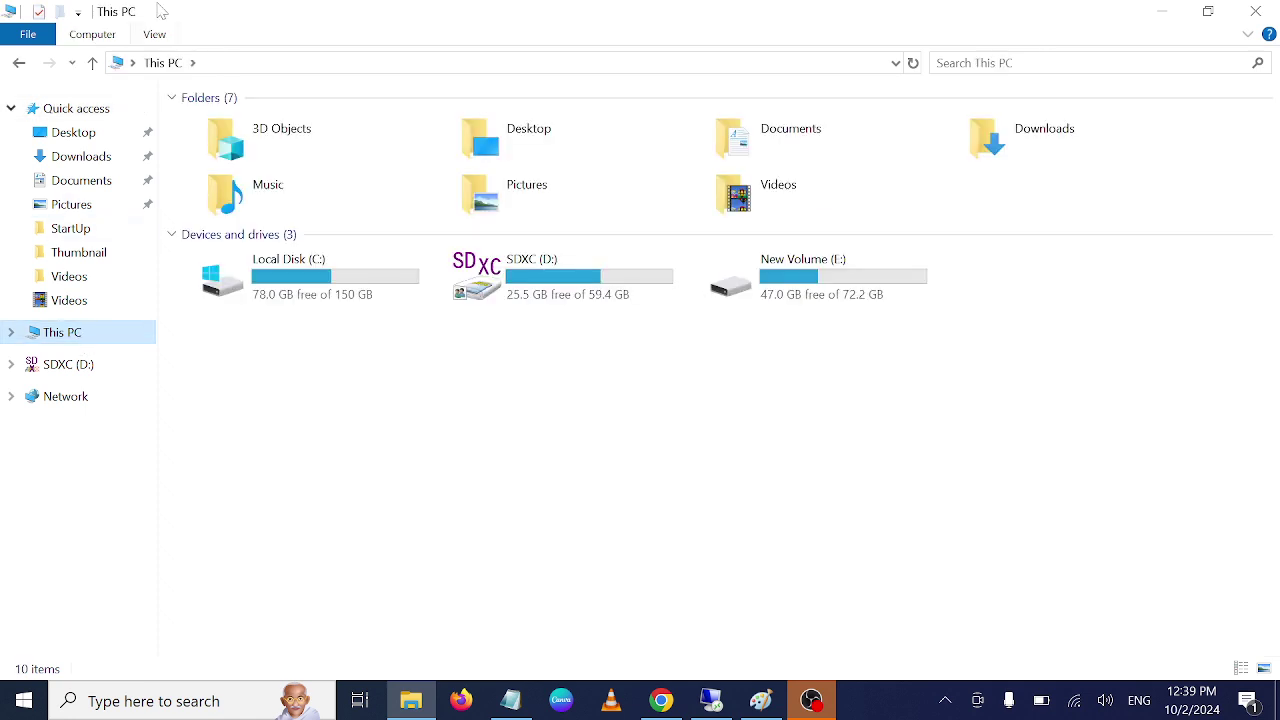
- Open Folder Options through the View ribbon's Options menu
{"action": "left_click", "coordinate": [155, 36]}
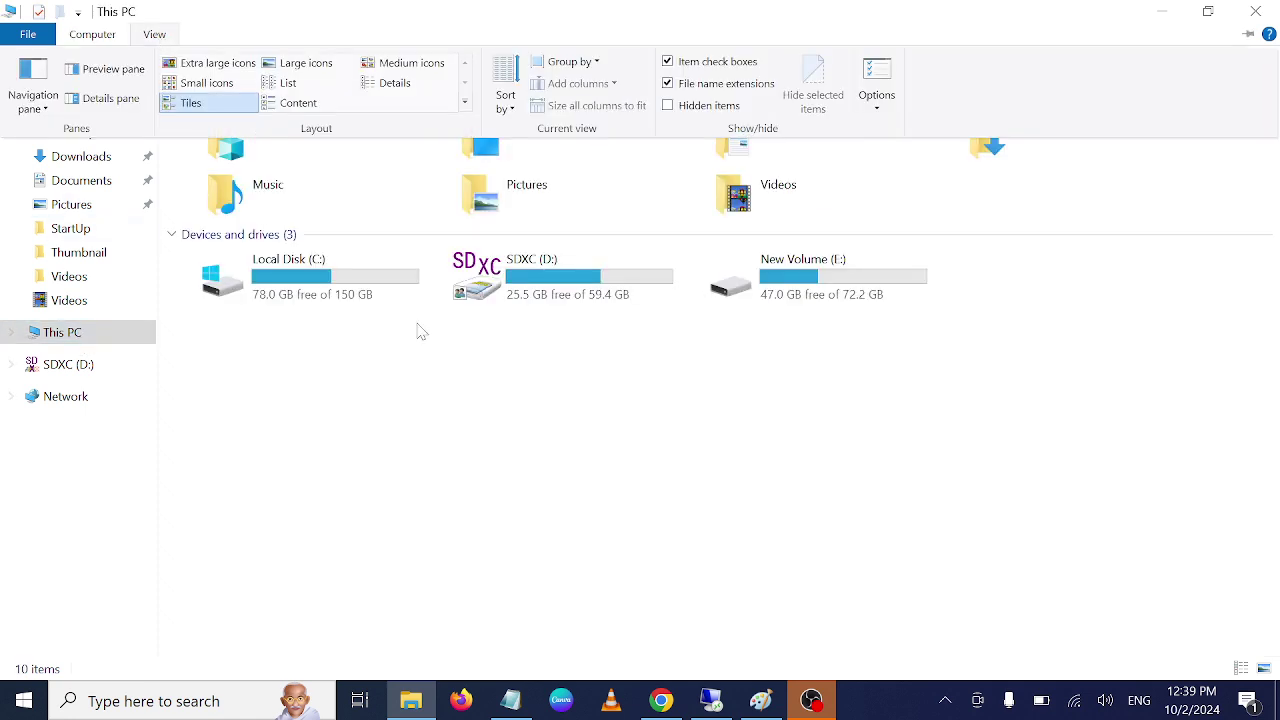
{"action": "left_click", "coordinate": [880, 110]}
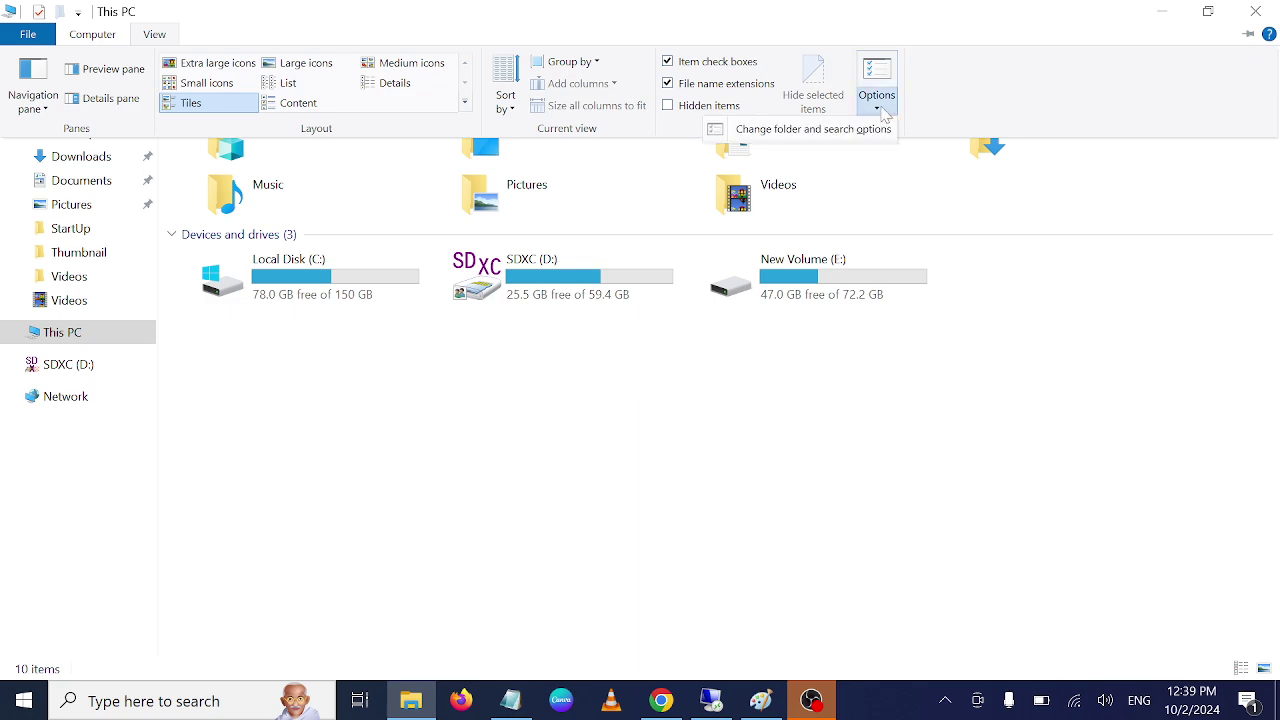
{"action": "left_click", "coordinate": [838, 131]}
- On the View tab, show hidden files, unhide protected system files, confirm and apply
{"action": "left_click_drag", "start_coordinate": [268, 115], "coordinate": [563, 109]}
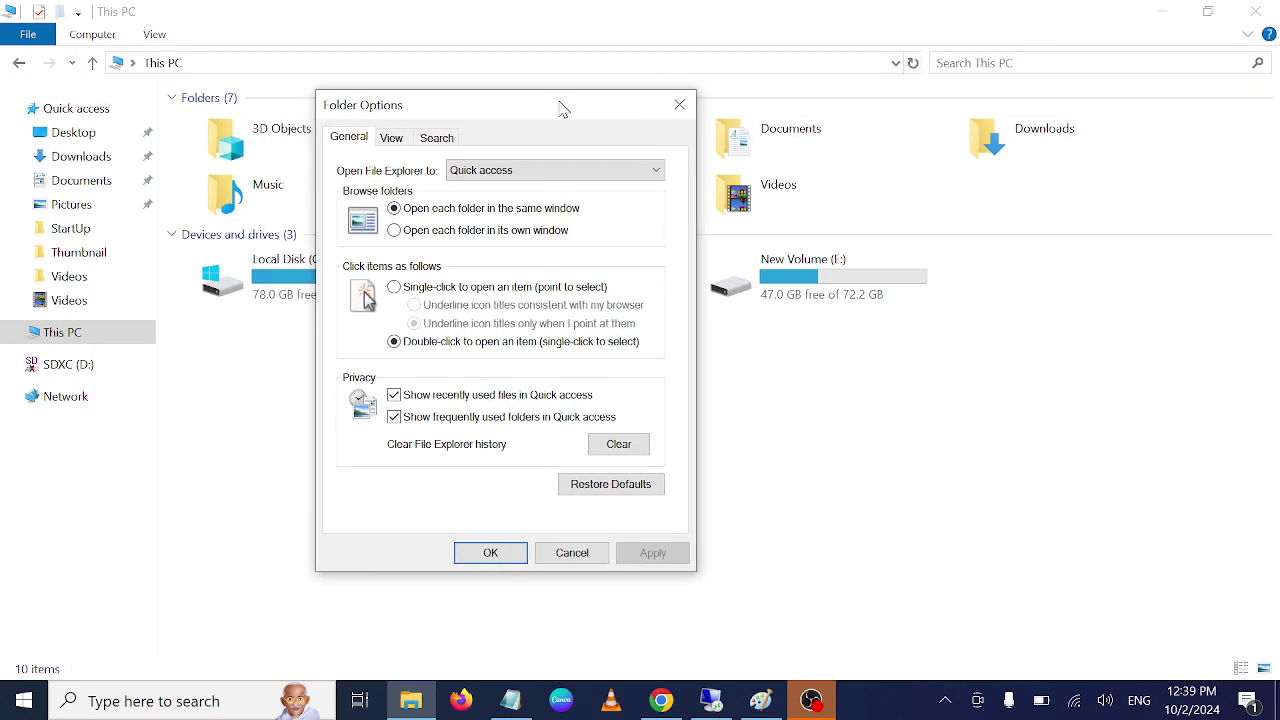
{"action": "left_click", "coordinate": [393, 139]}
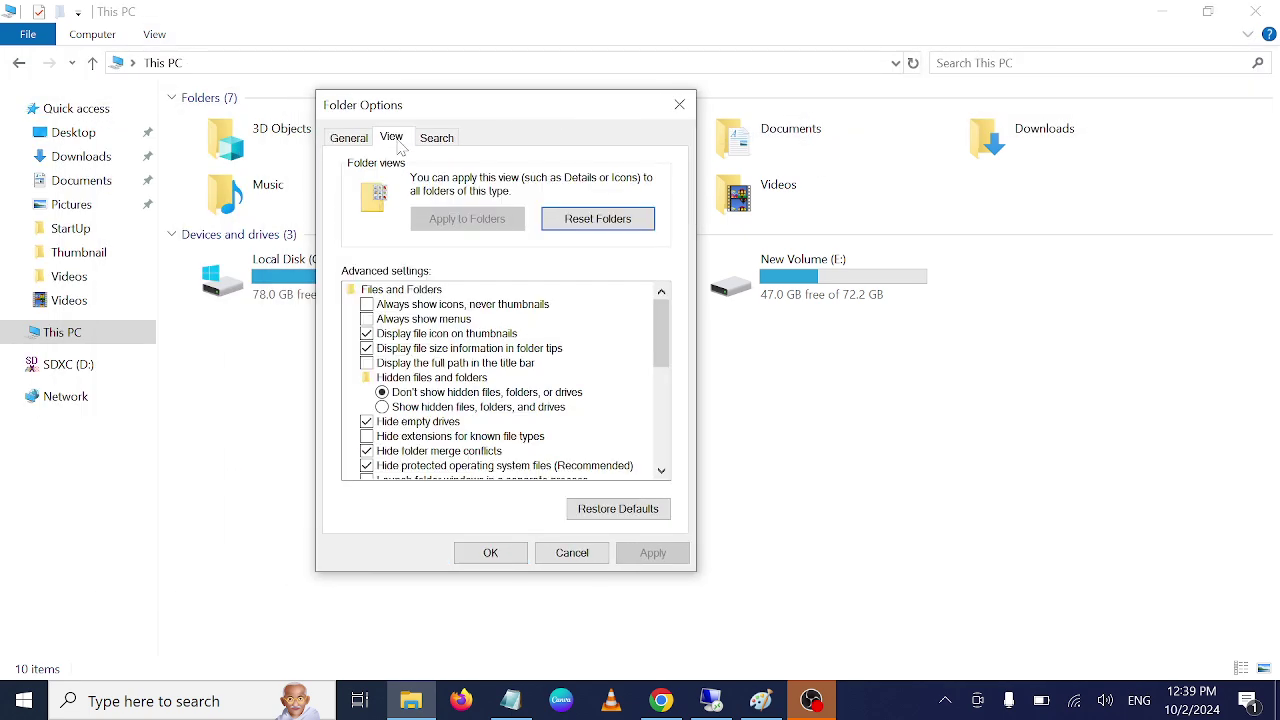
{"action": "left_click", "coordinate": [400, 408]}
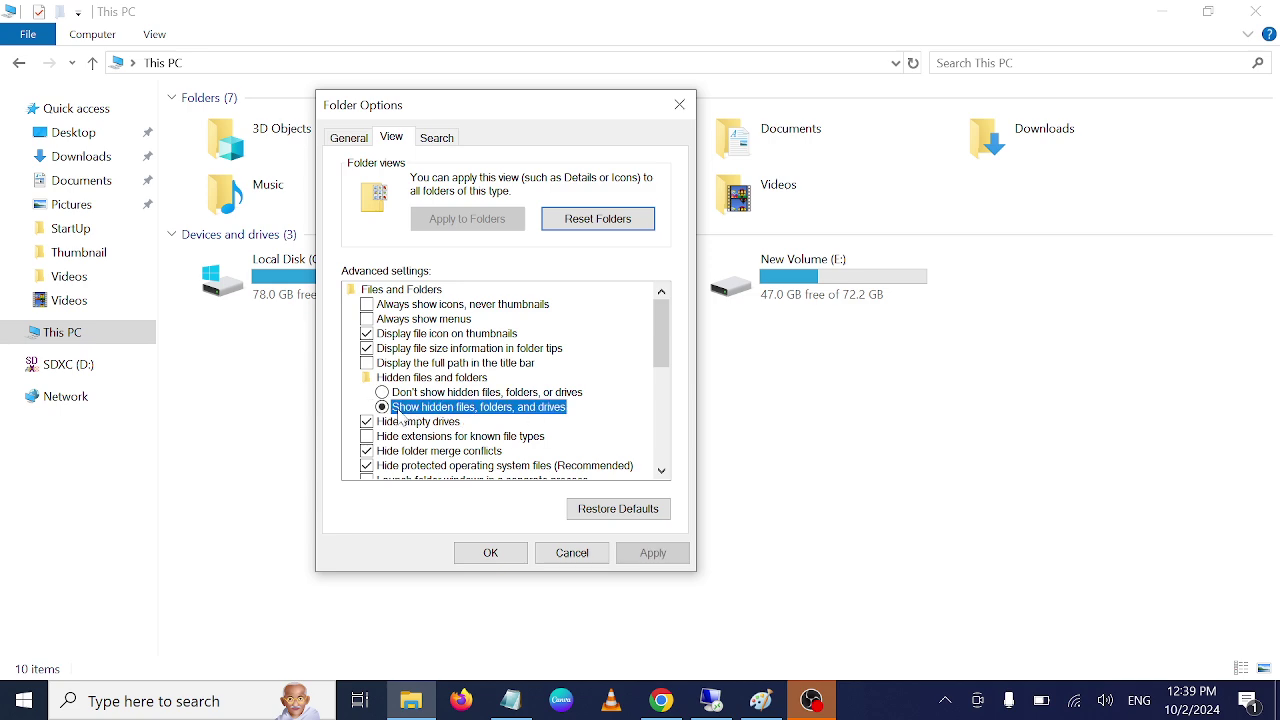
{"action": "scroll", "coordinate": [535, 450], "scroll_direction": "down", "scroll_amount": 1}
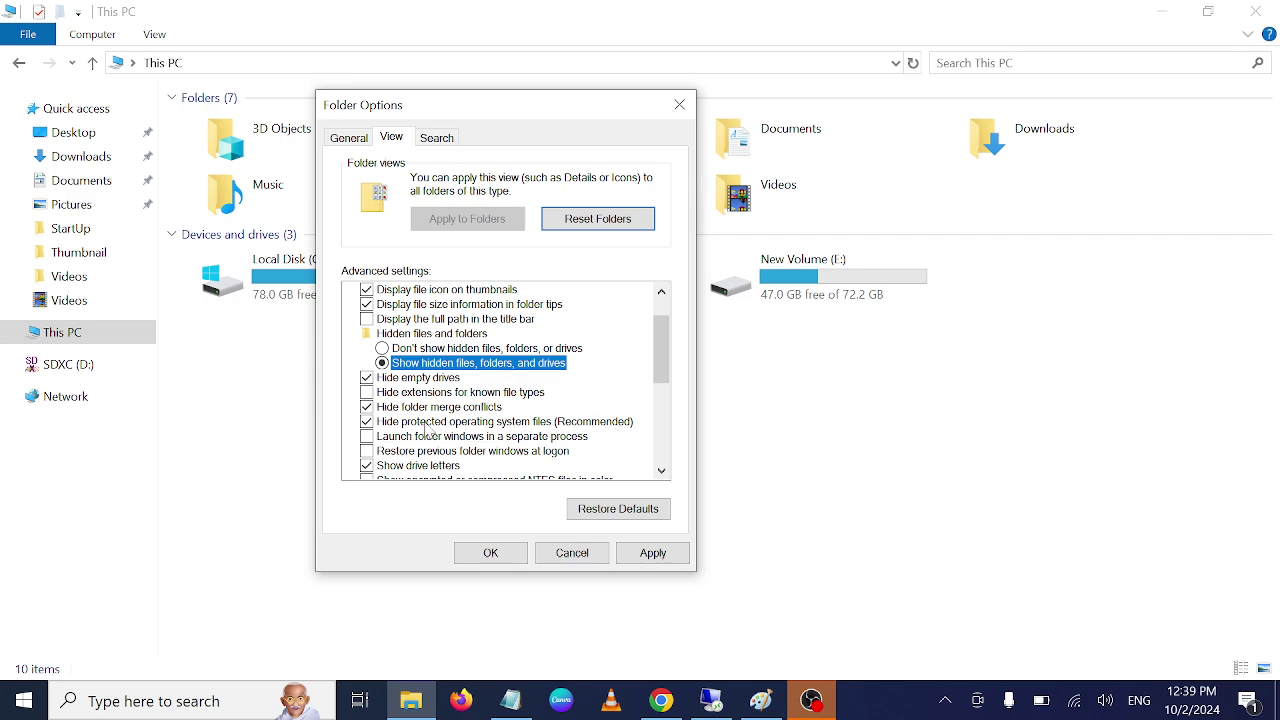
{"action": "left_click", "coordinate": [390, 422]}
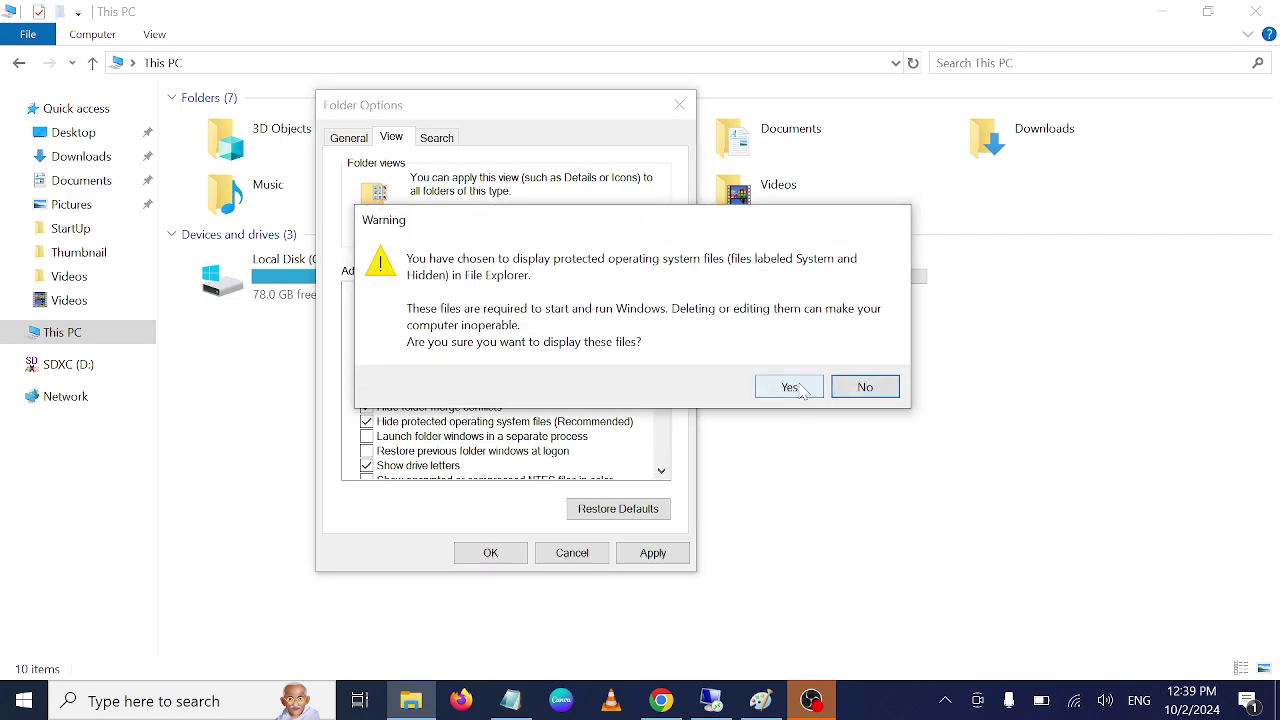
{"action": "left_click", "coordinate": [789, 387]}
{"action": "left_click", "coordinate": [658, 553]}
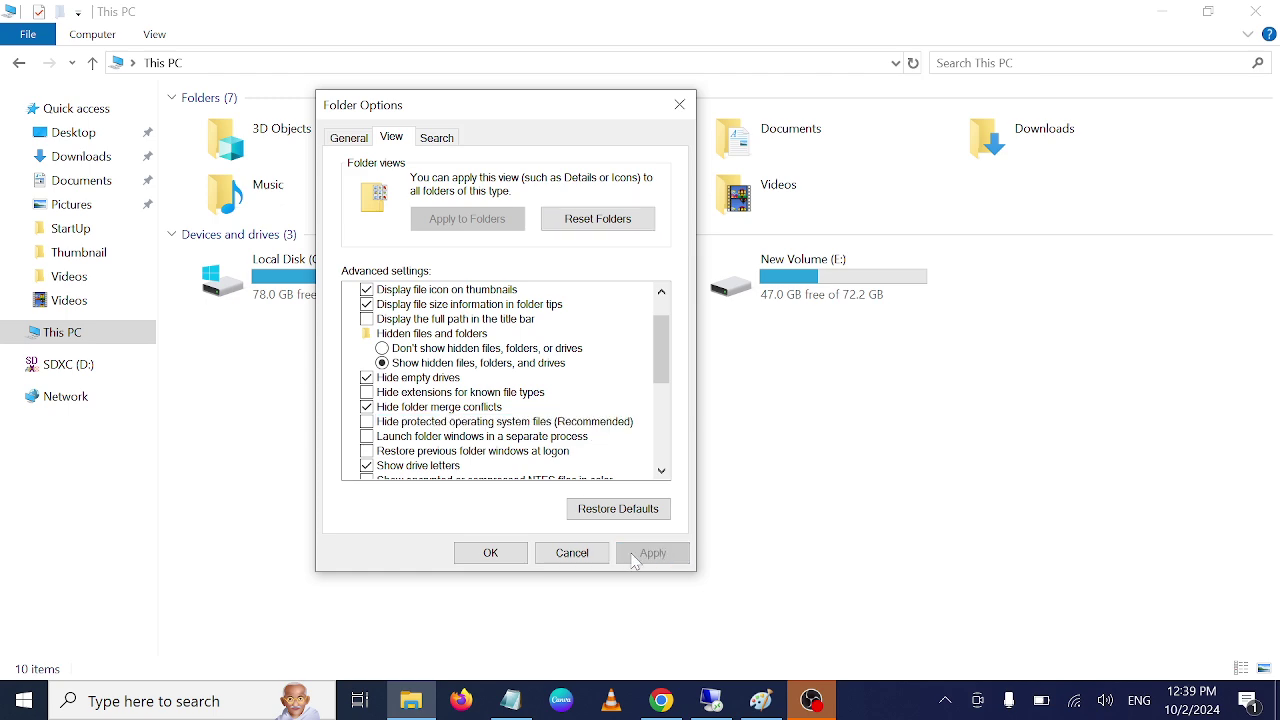
- Close Folder Options, open C:\$Recycle.Bin and select its three folders
{"action": "left_click", "coordinate": [508, 560]}
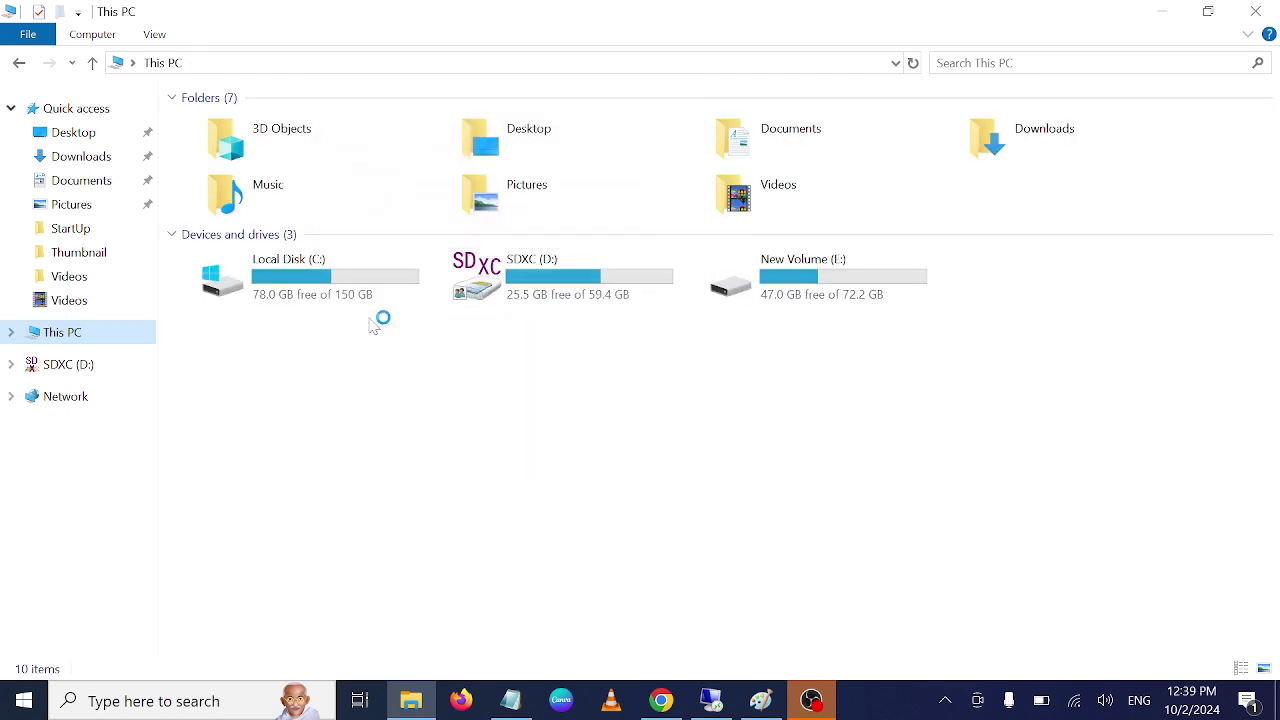
{"action": "double_click", "coordinate": [338, 304]}
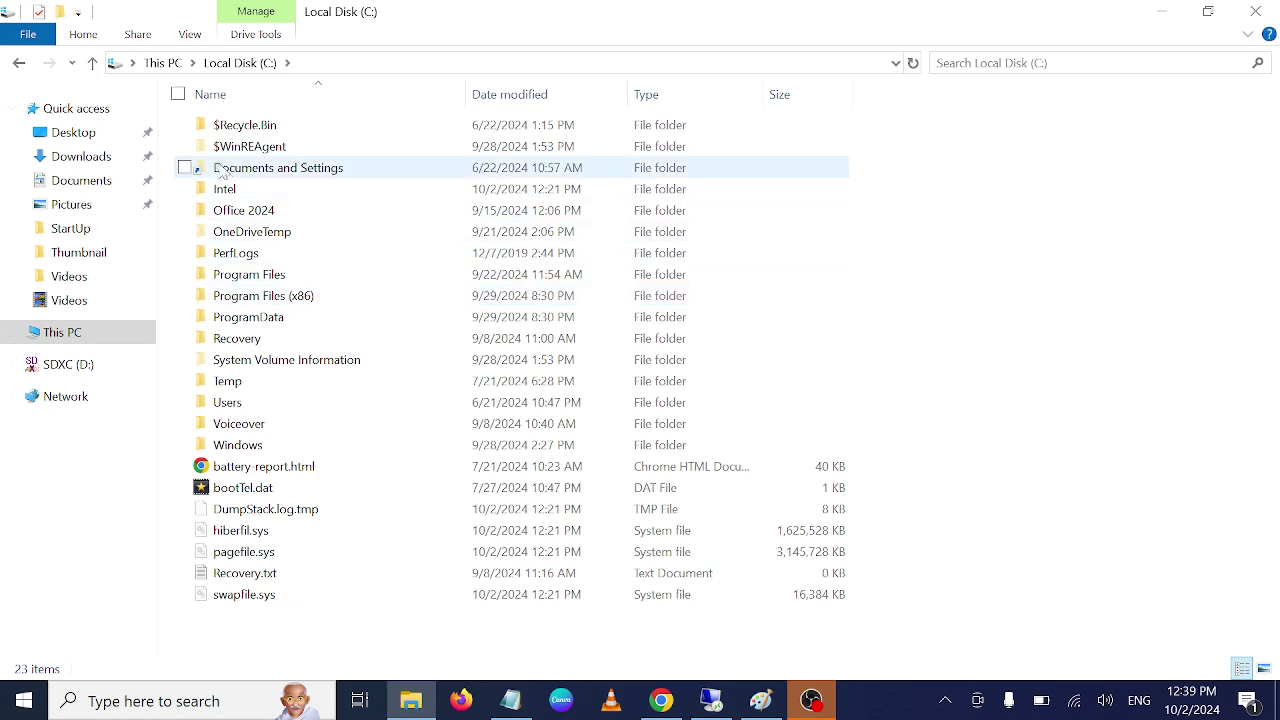
{"action": "double_click", "coordinate": [292, 132]}
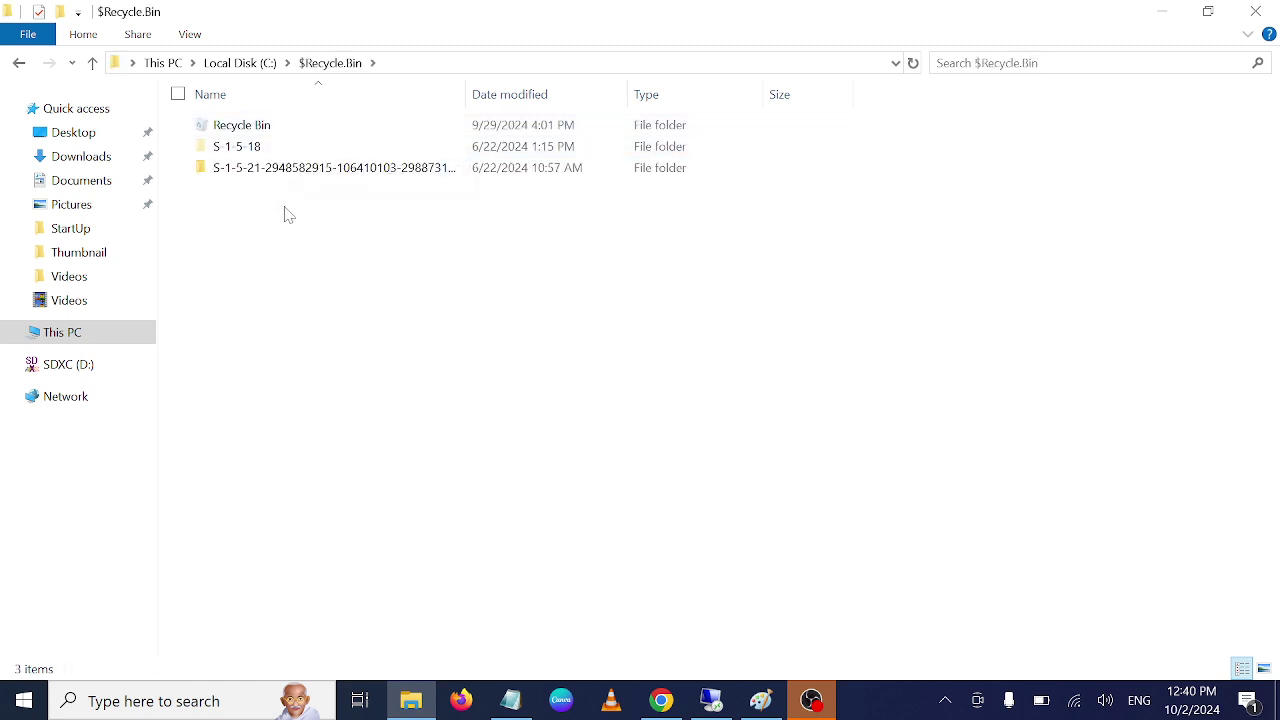
{"action": "left_click_drag", "start_coordinate": [284, 215], "coordinate": [280, 103]}
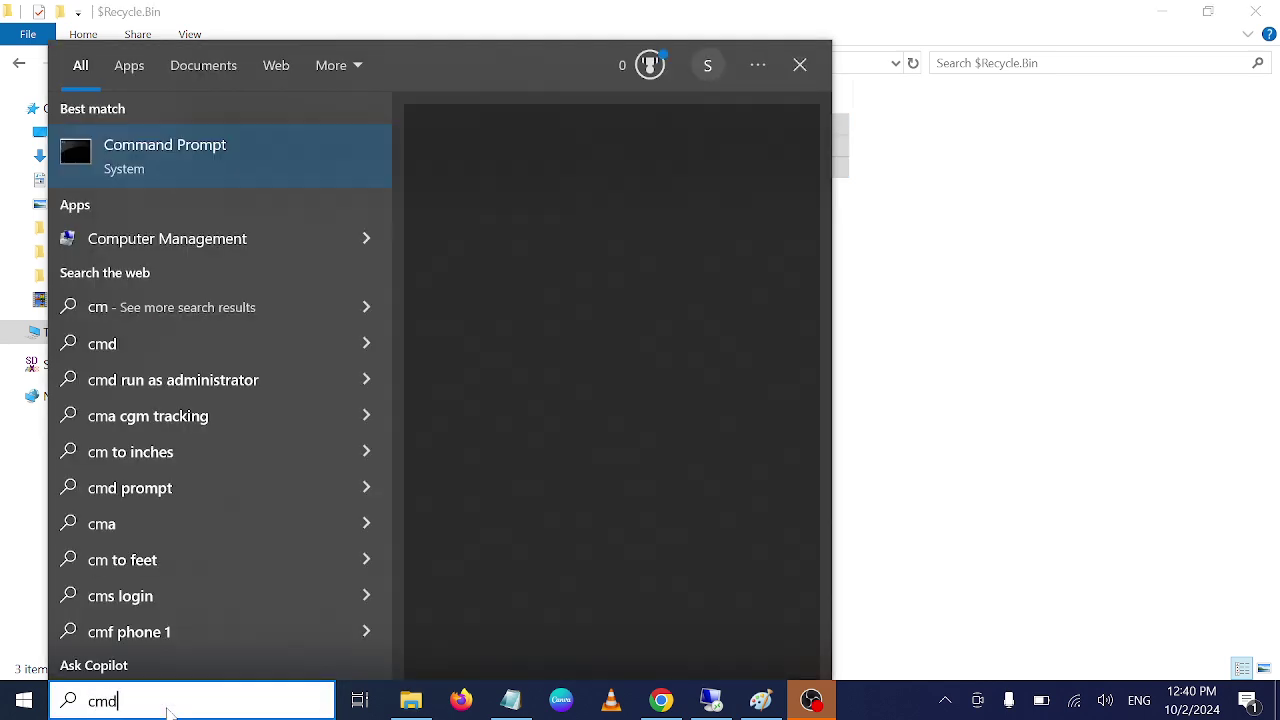
- Run Command Prompt as administrator and select the rd /s /q C:\$Recycle.Bin line in Notepad
{"action": "left_click", "coordinate": [515, 343]}
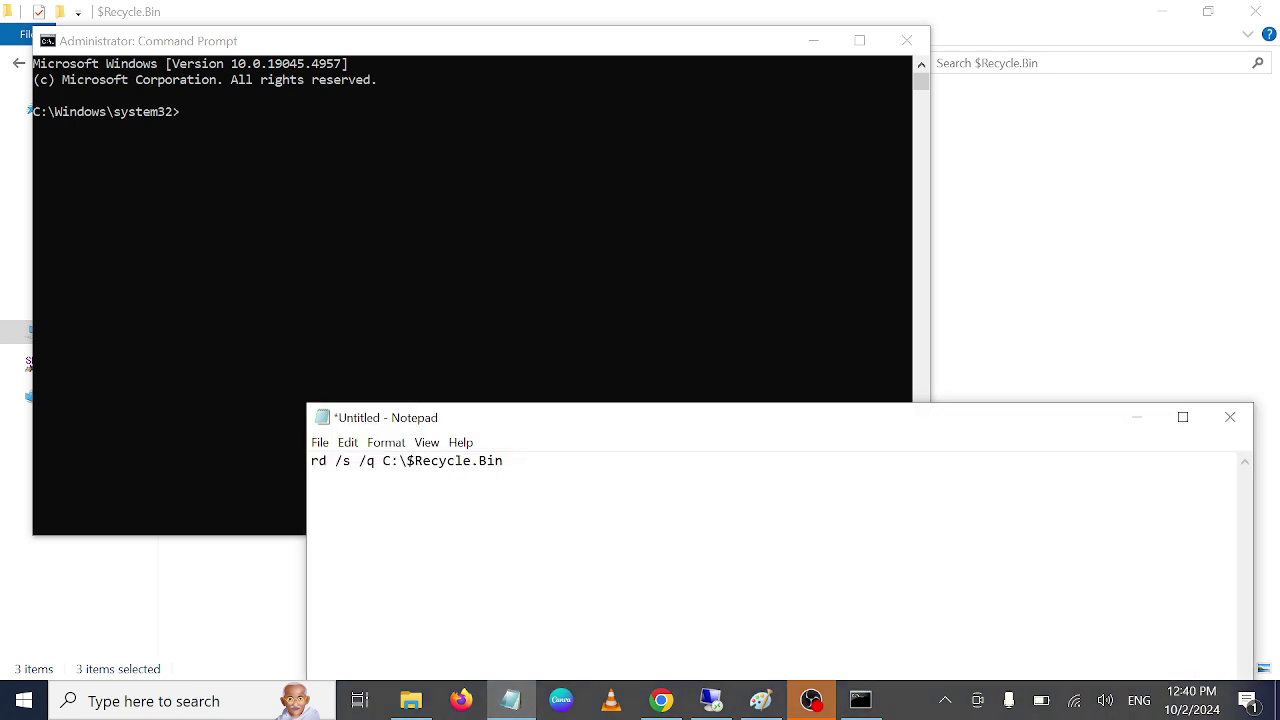
{"action": "key", "text": "shift+Left"}
{"action": "key", "text": "shift+Left"}
{"action": "key", "text": "shift+Left"}
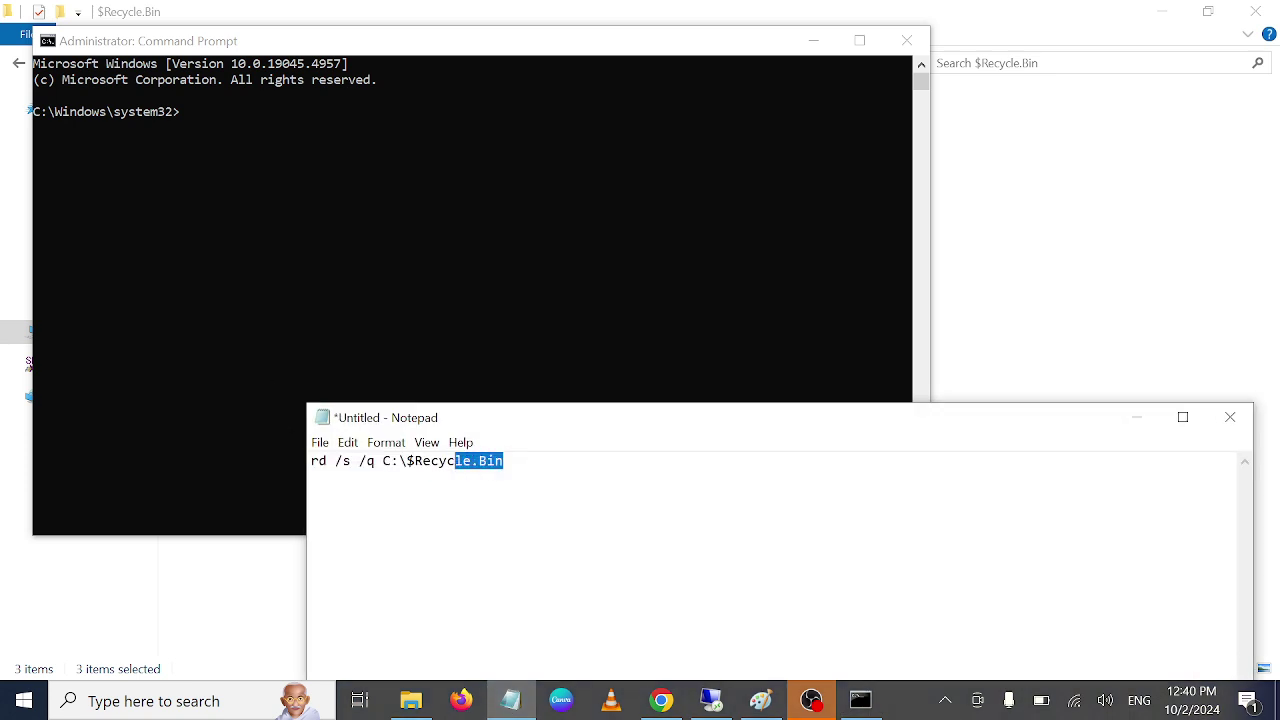
{"action": "key", "text": "Right"}
{"action": "key", "text": "shift+Left"}
{"action": "key", "text": "shift+Left"}
{"action": "key", "text": "shift+Left"}
{"action": "key", "text": "shift+Left"}
{"action": "key", "text": "shift+Left"}
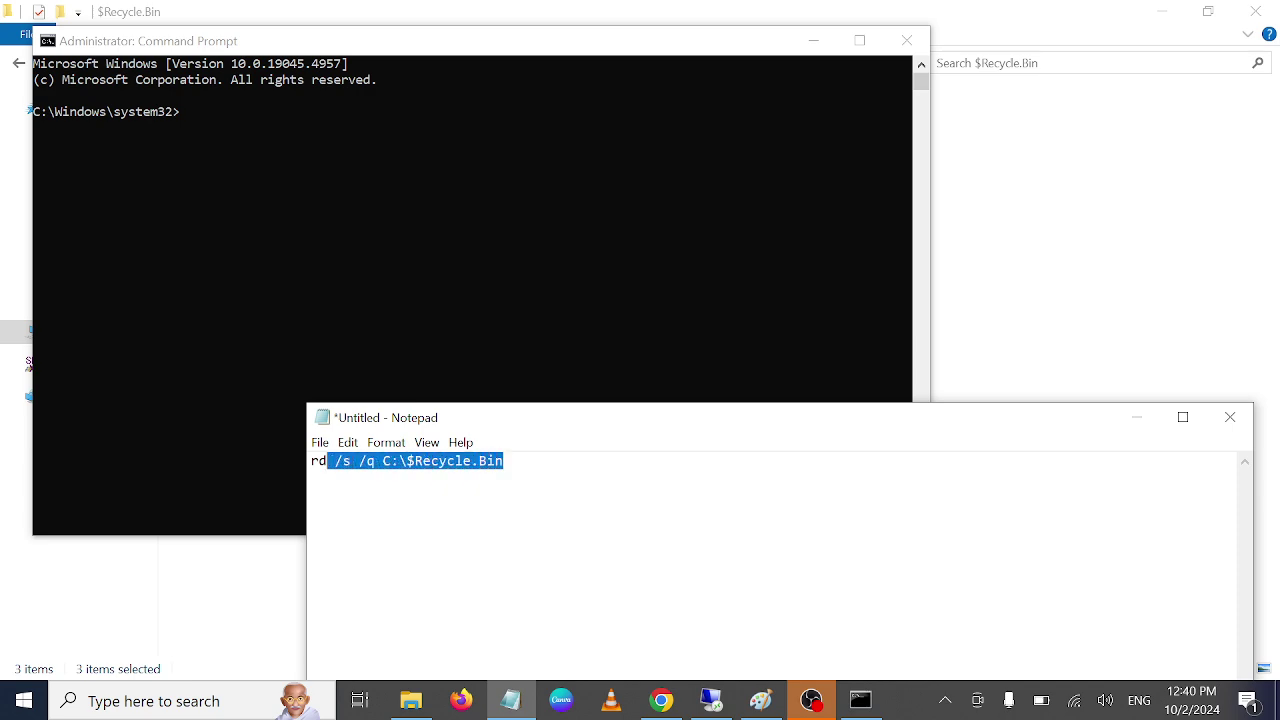
{"action": "key", "text": "shift+Left"}
{"action": "key", "text": "shift+Left"}
- Paste and run rd /s /q C:\$Recycle.Bin in the administrator console
{"action": "left_click", "coordinate": [225, 121]}
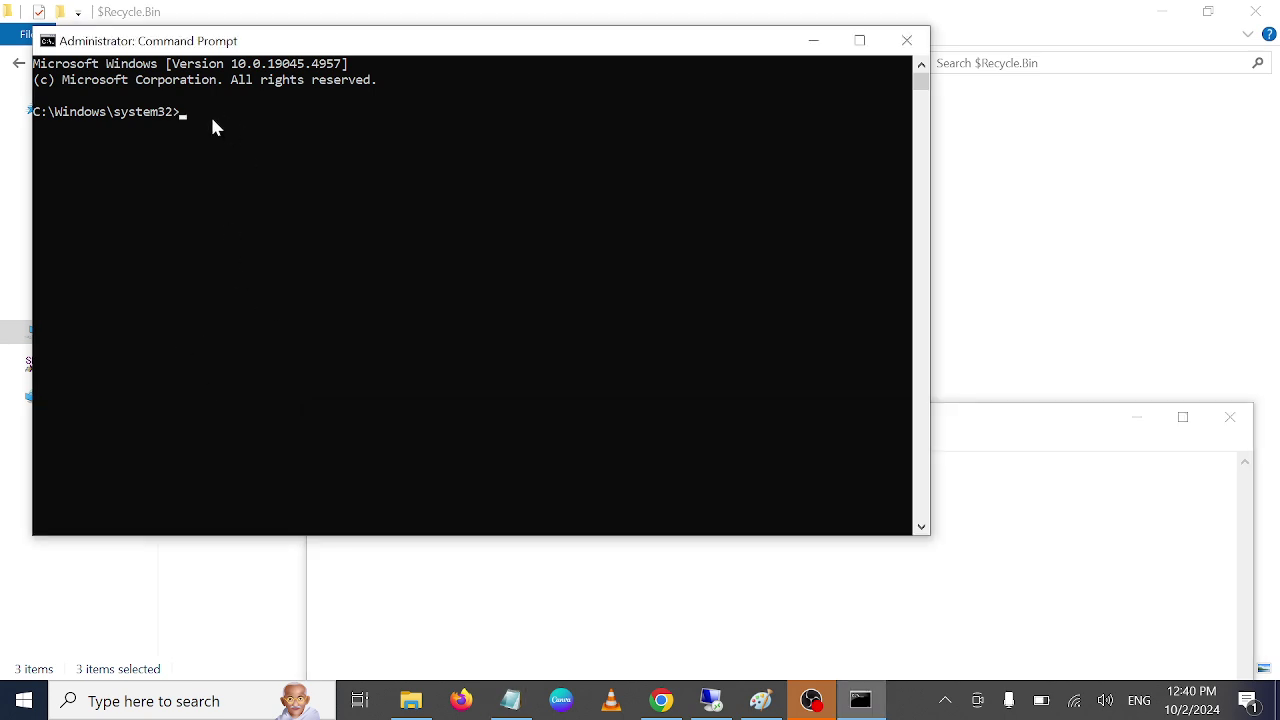
{"action": "right_click", "coordinate": [210, 114]}
{"action": "left_click_drag", "start_coordinate": [590, 55], "coordinate": [758, 270]}
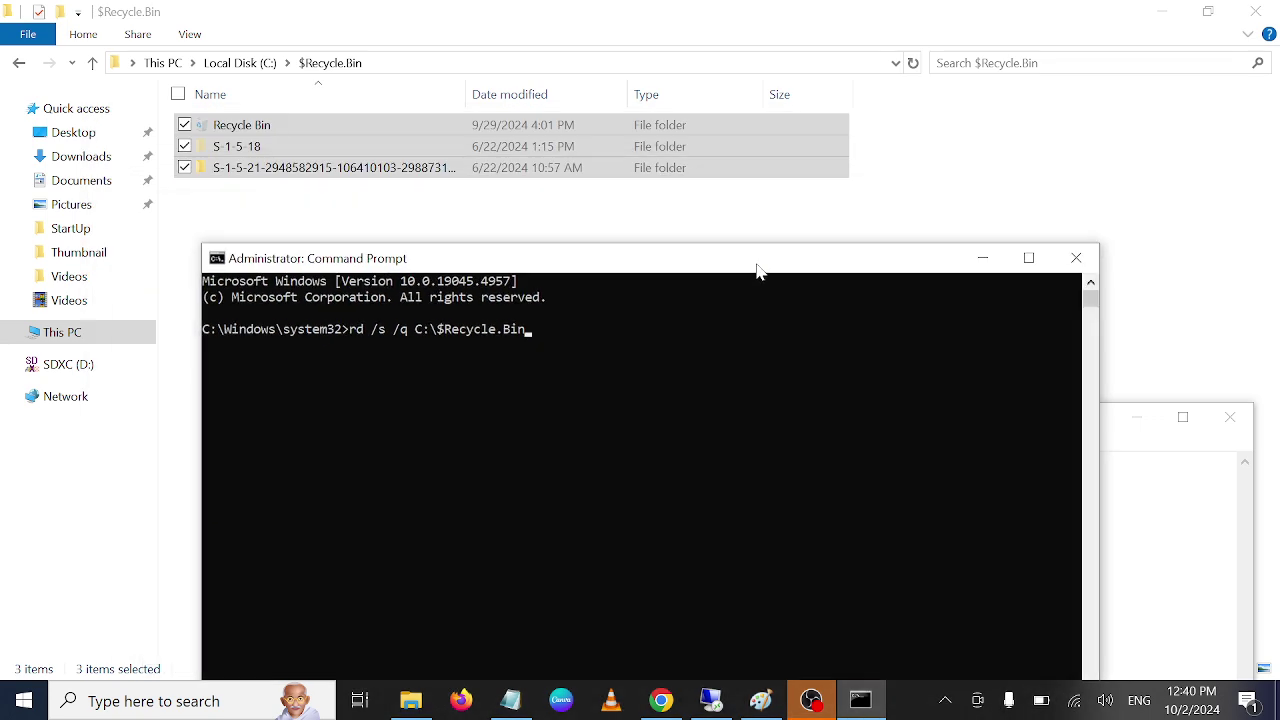
{"action": "key", "text": "Return"}
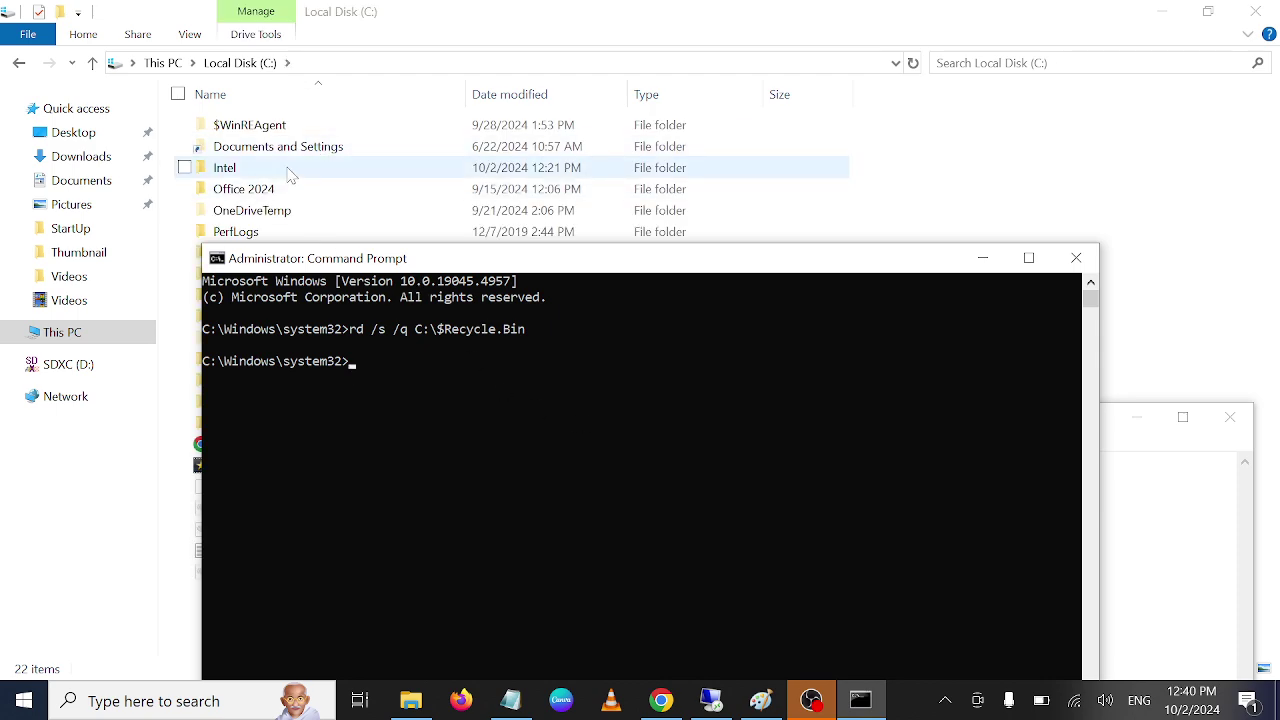
- Close File Explorer, minimize the console and refresh the desktop
{"action": "left_click", "coordinate": [1253, 12]}
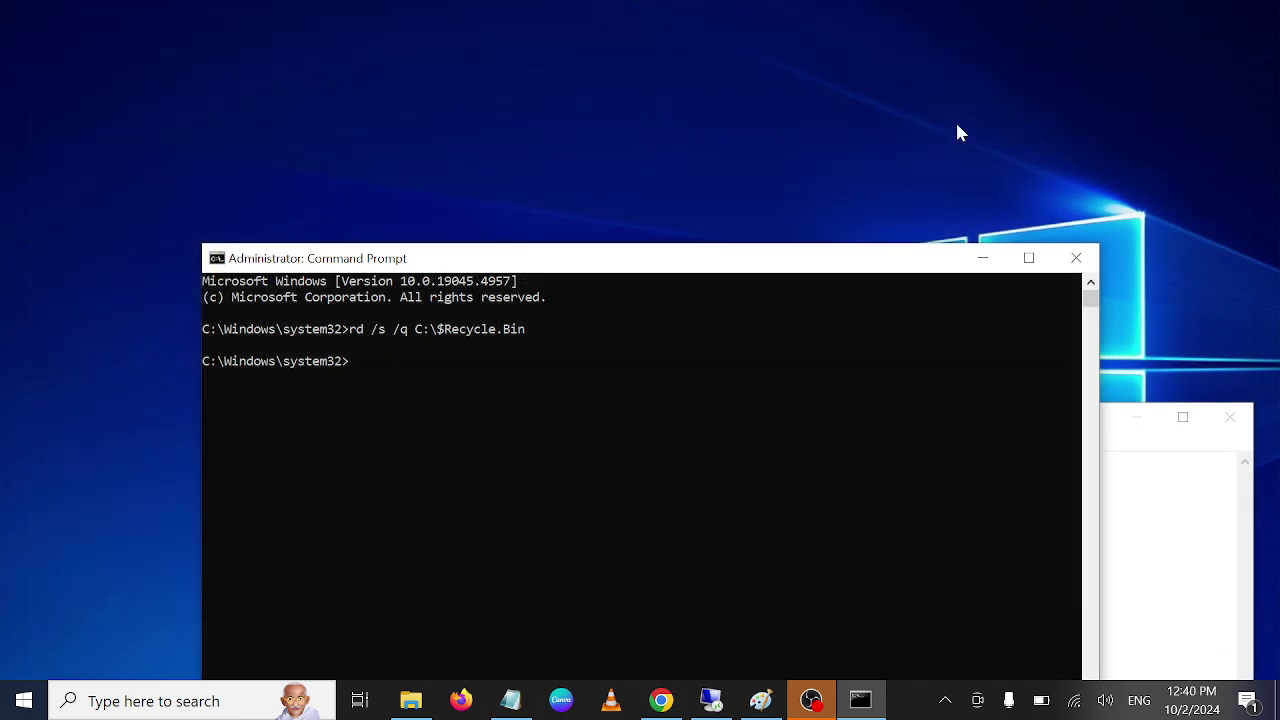
{"action": "left_click", "coordinate": [983, 258]}
{"action": "right_click", "coordinate": [543, 222]}
{"action": "left_click", "coordinate": [414, 280]}
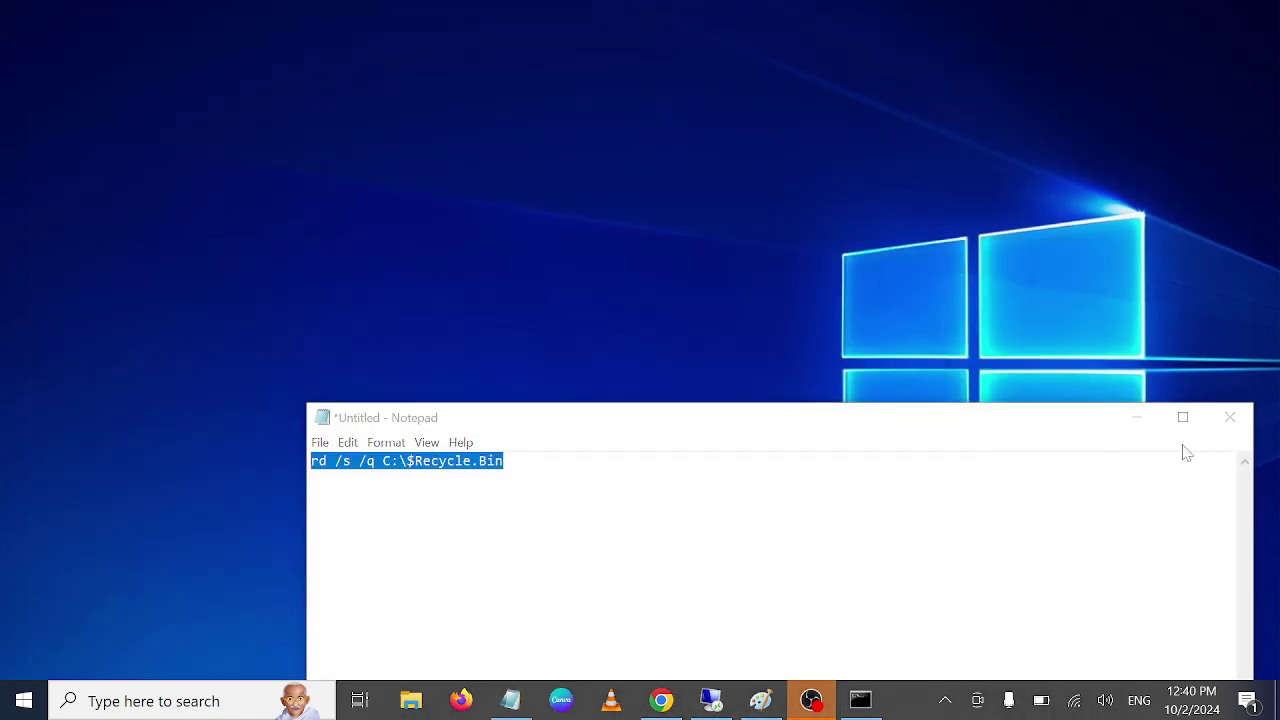
- Search 'rec', open the Recycle Bin to confirm it shows 0 items, then close it
{"action": "left_click", "coordinate": [1137, 417]}
{"action": "left_click", "coordinate": [328, 692]}
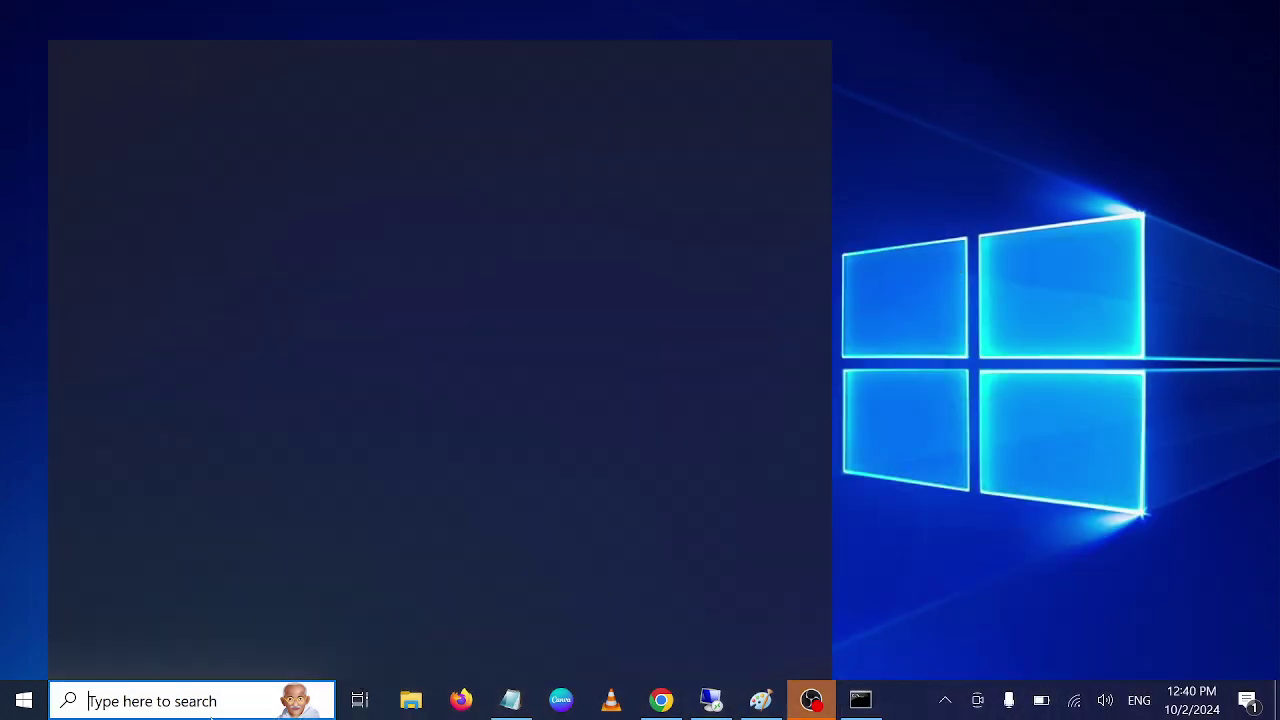
{"action": "type", "text": "re"}
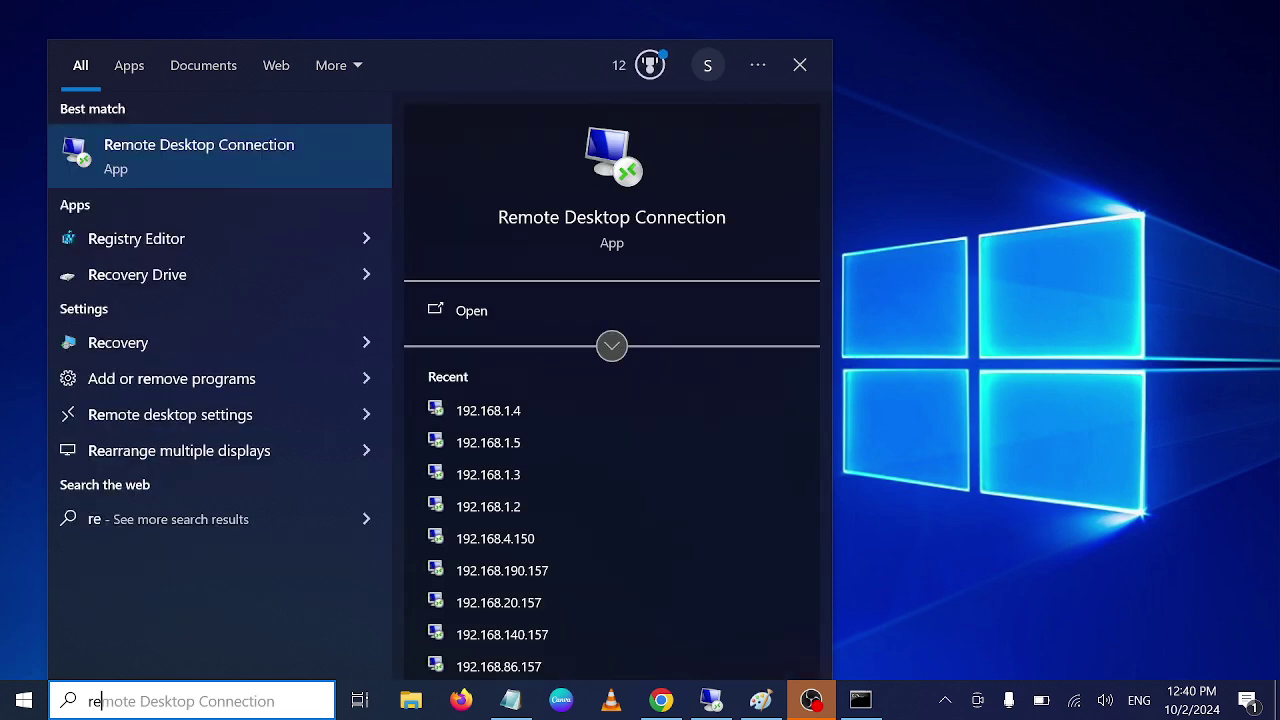
{"action": "type", "text": "c"}
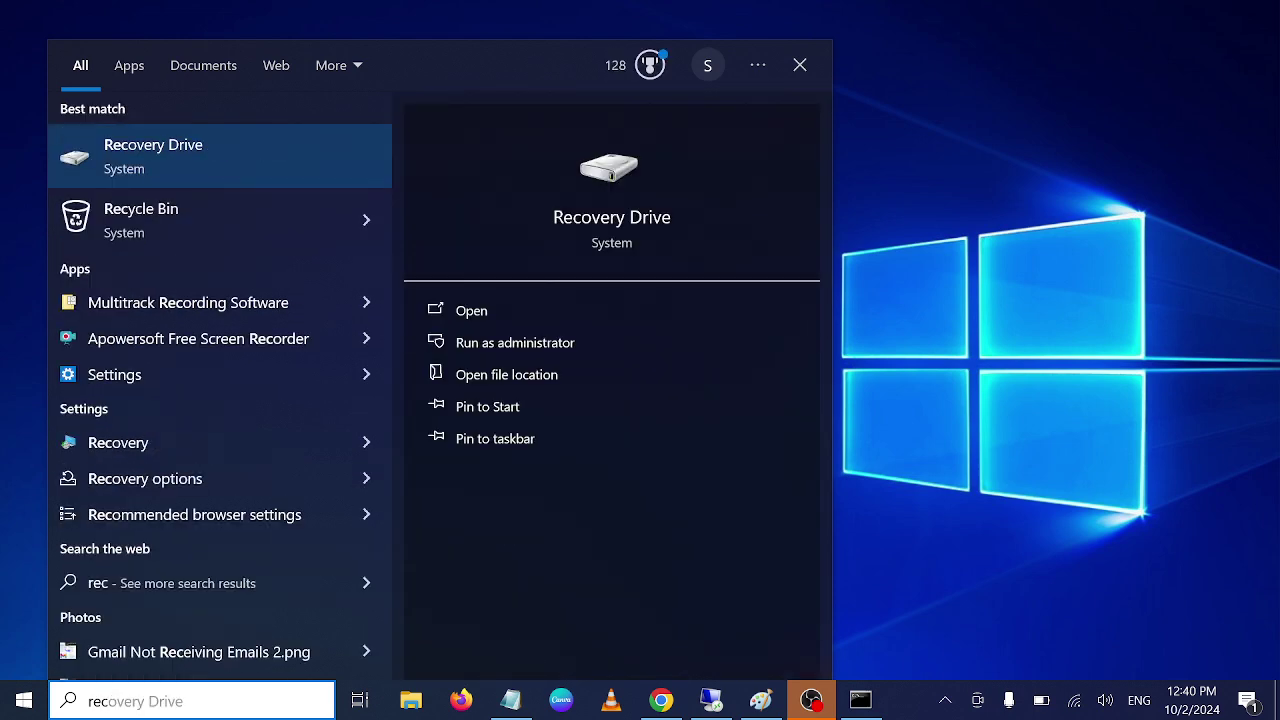
{"action": "left_click", "coordinate": [189, 207]}
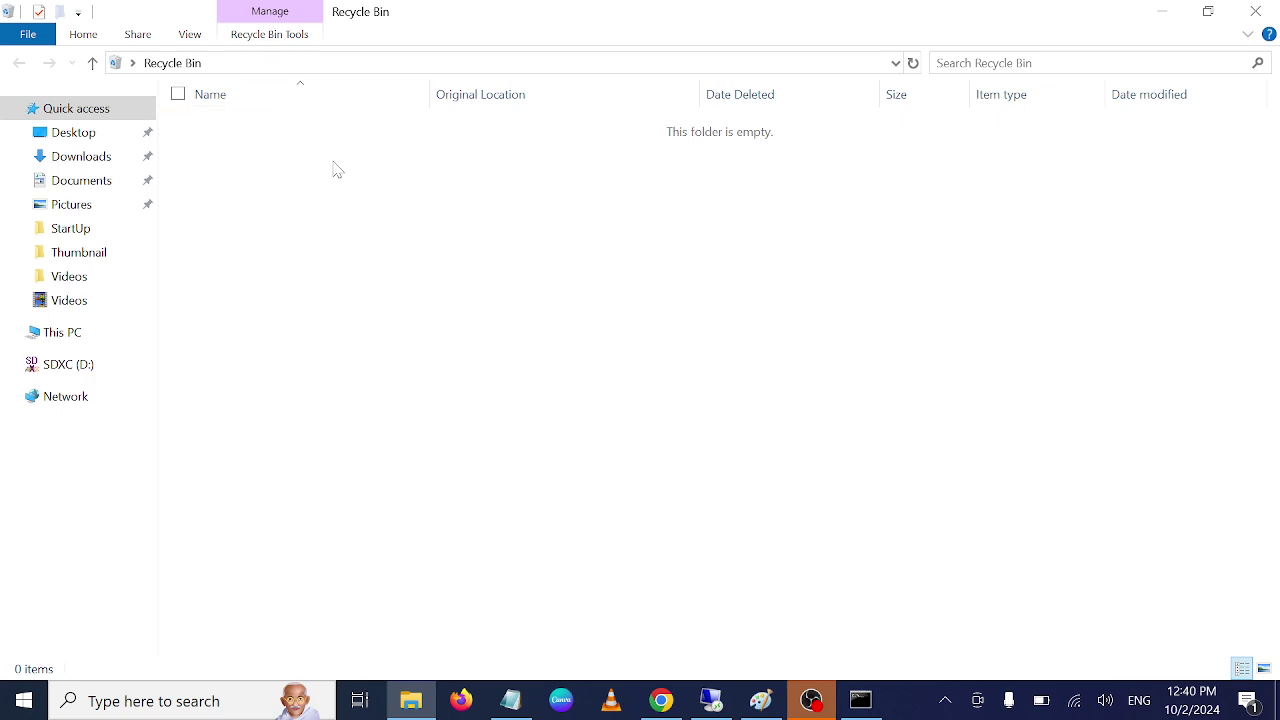
{"action": "left_click", "coordinate": [1256, 11]}
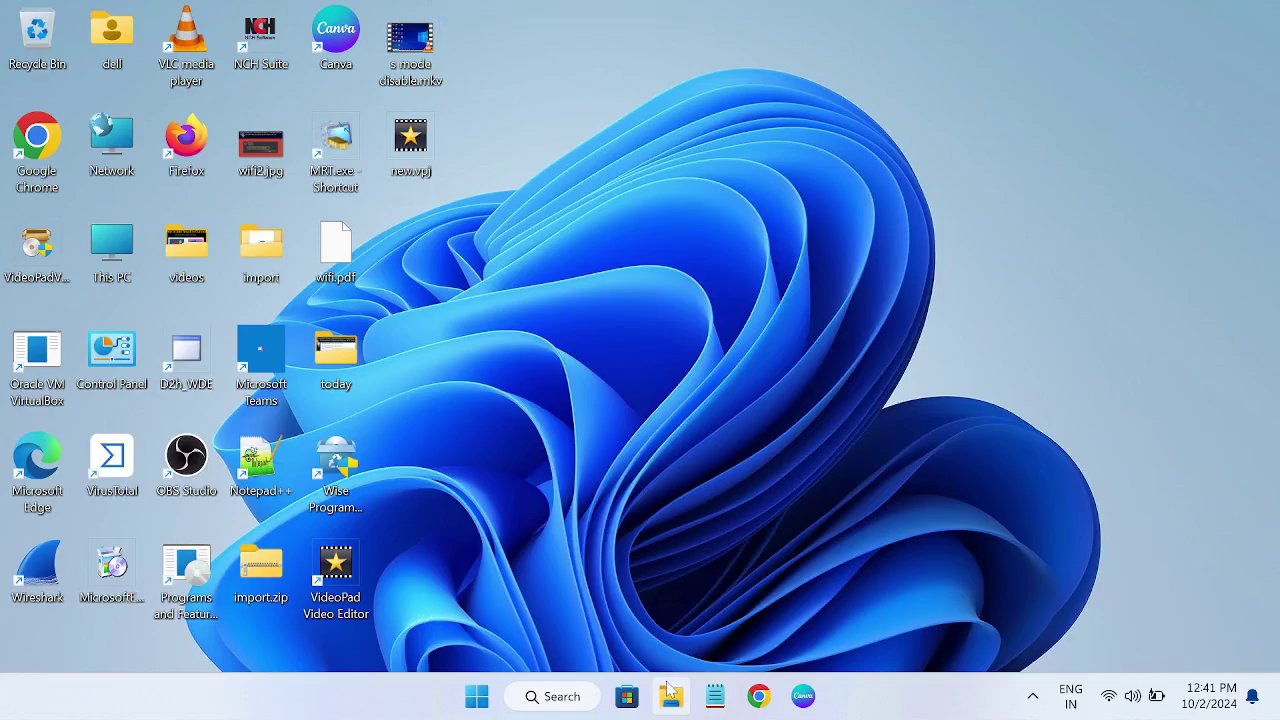
- Open Windows 11 File Explorer on This PC (drives C: and D:) and expand the See more menu
{"action": "left_click", "coordinate": [670, 692]}
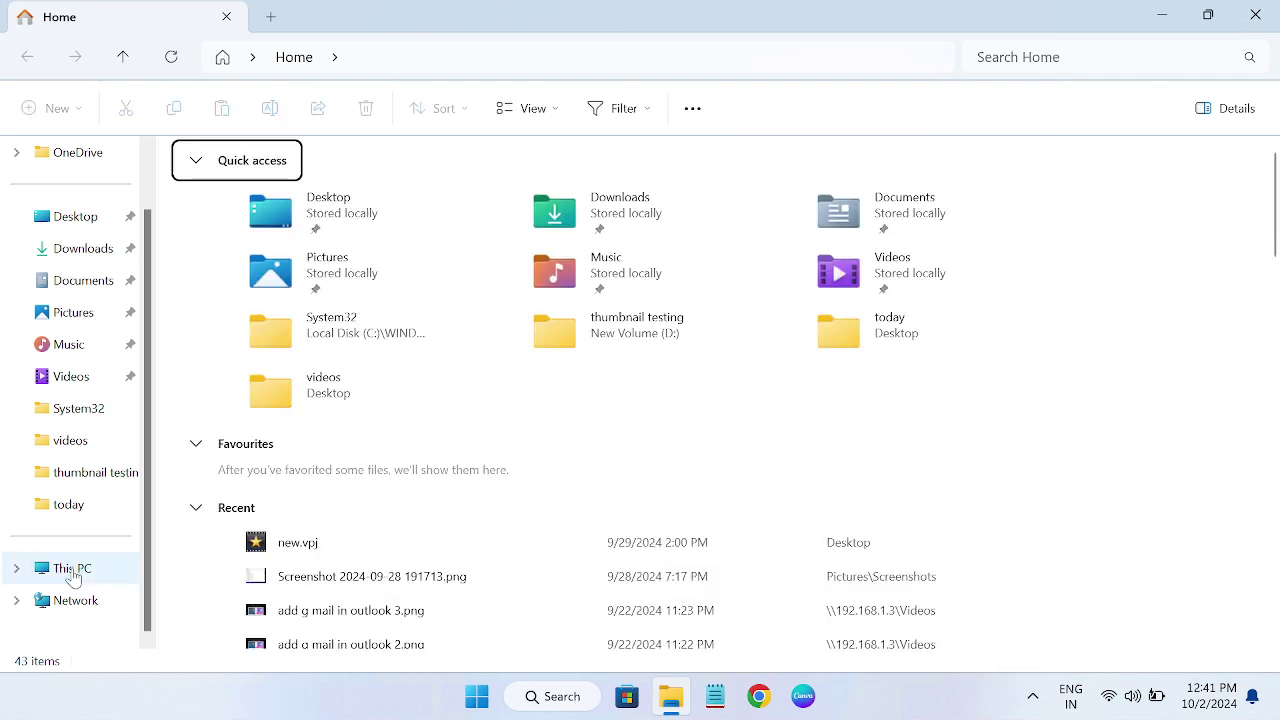
{"action": "left_click", "coordinate": [72, 569]}
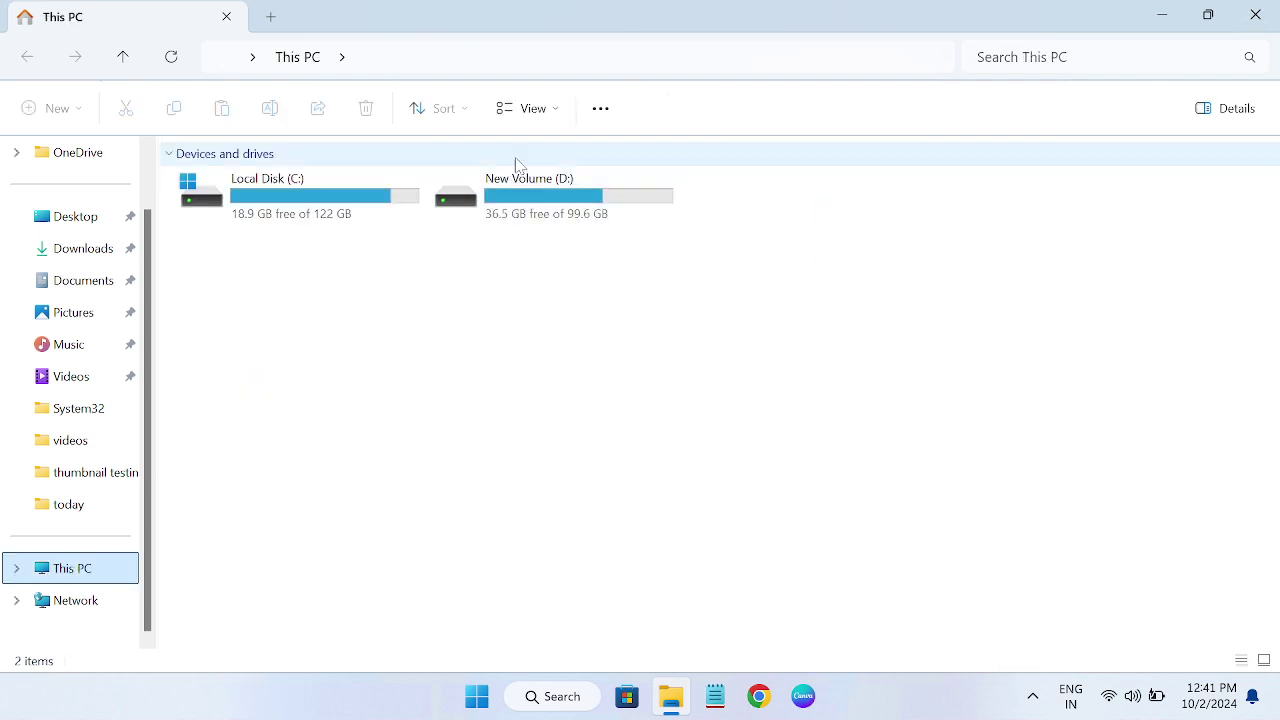
{"action": "left_click", "coordinate": [601, 110]}
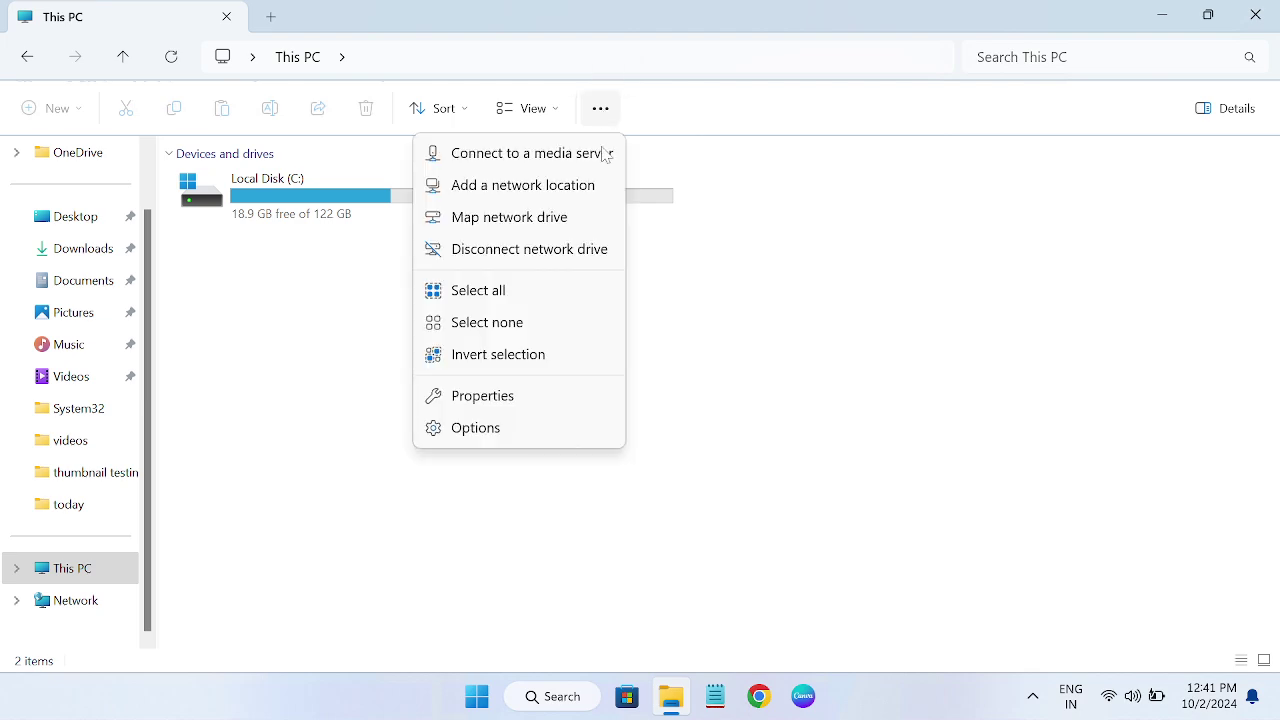
- In Folder Options' View tab, show hidden files and unhide protected system files, then apply and OK
{"action": "left_click", "coordinate": [490, 436]}
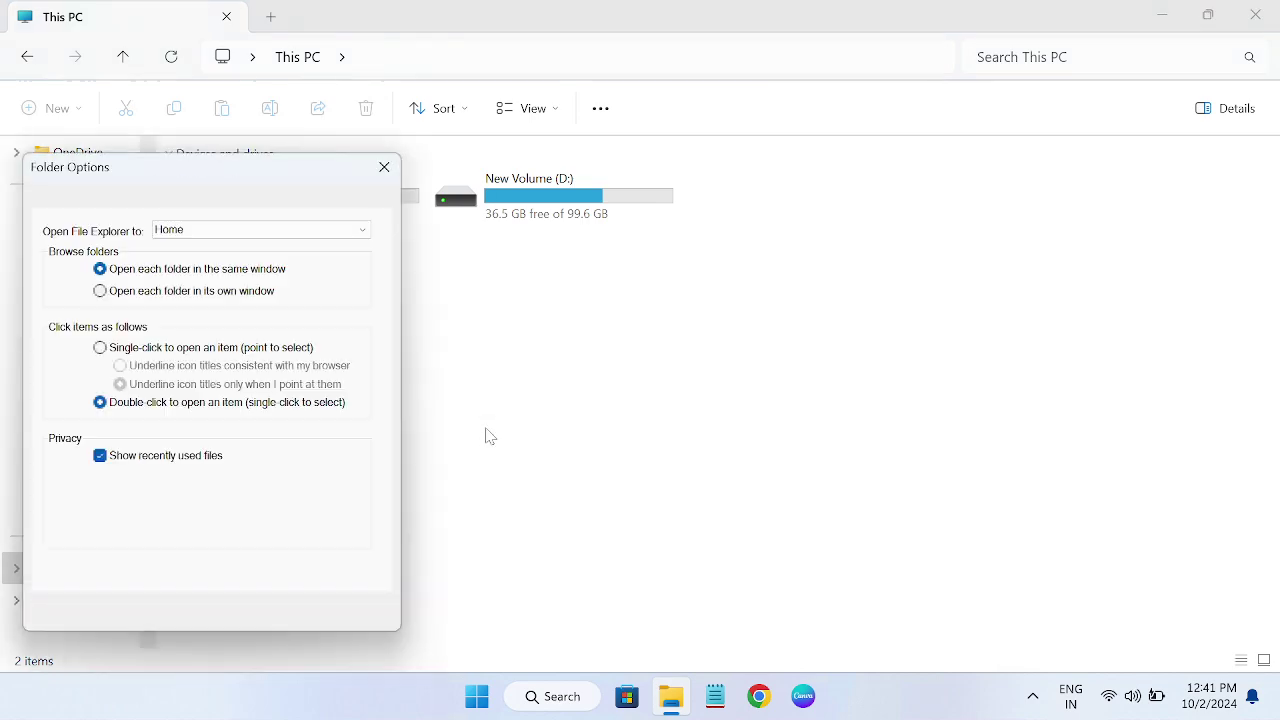
{"action": "left_click", "coordinate": [92, 200]}
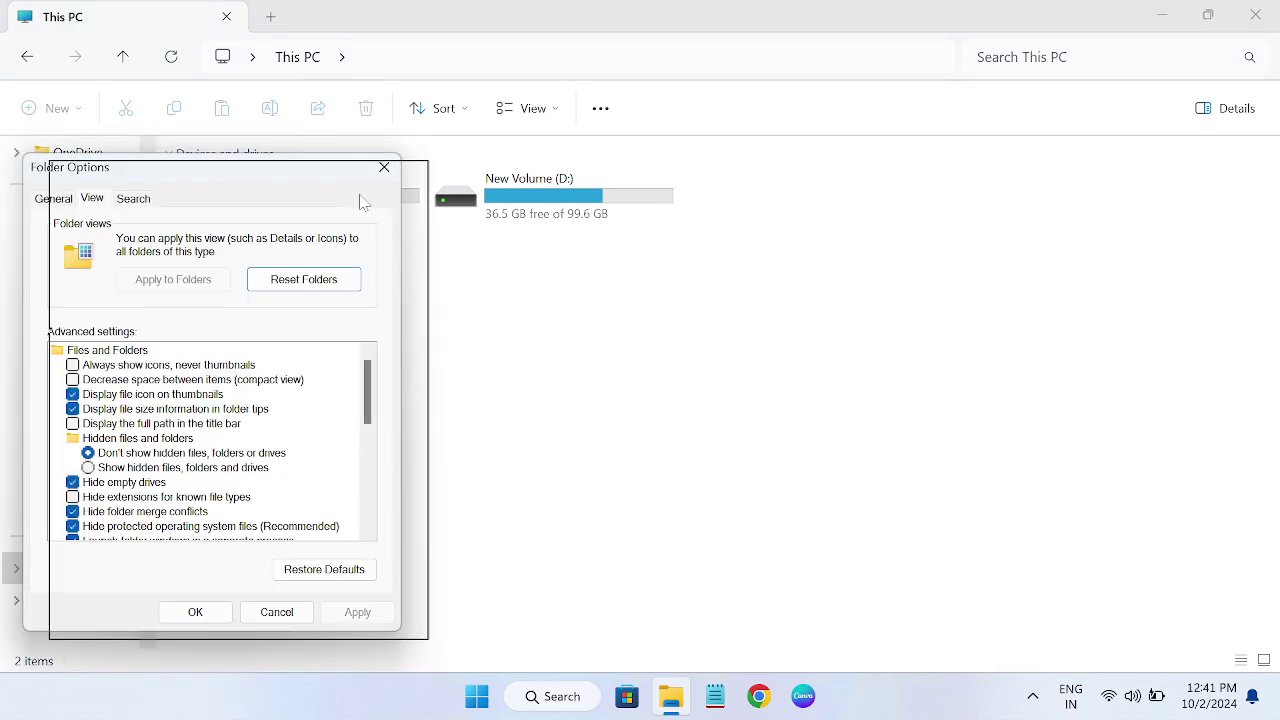
{"action": "left_click", "coordinate": [349, 481]}
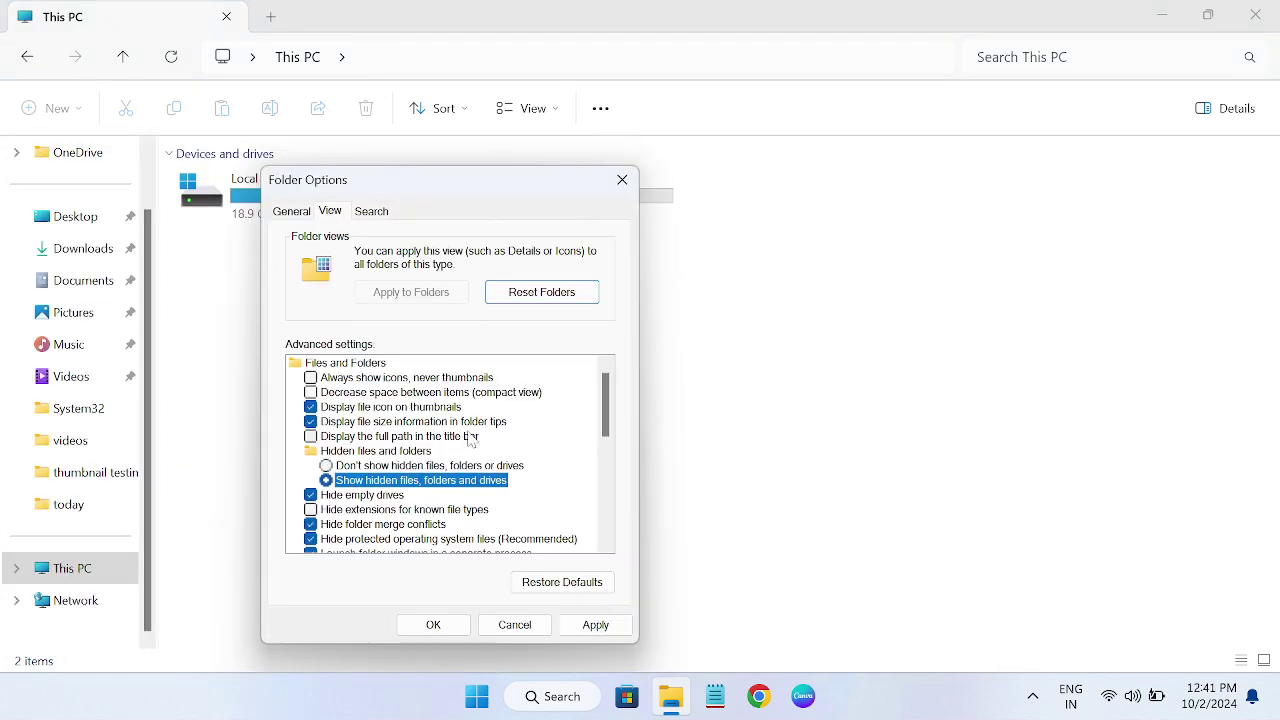
{"action": "scroll", "coordinate": [472, 440], "scroll_direction": "down", "scroll_amount": 2}
{"action": "left_click", "coordinate": [311, 451]}
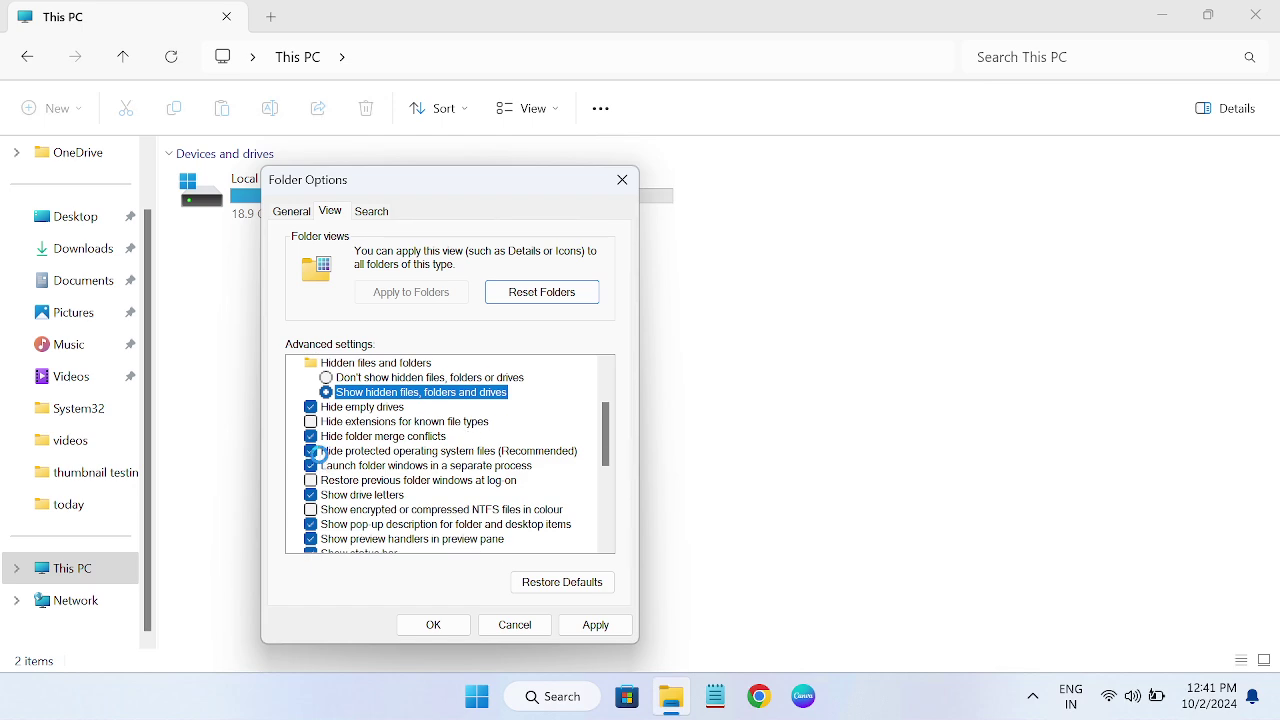
{"action": "key", "text": "Return"}
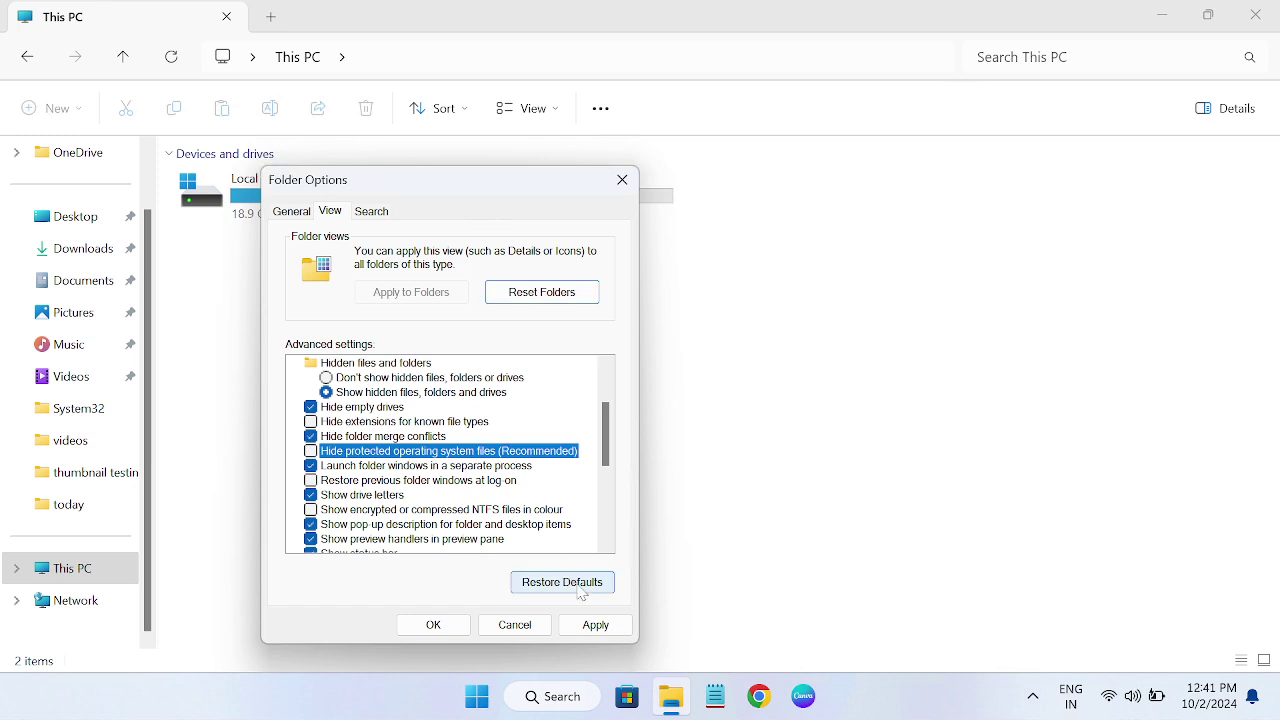
{"action": "left_click", "coordinate": [595, 624]}
{"action": "left_click", "coordinate": [434, 625]}
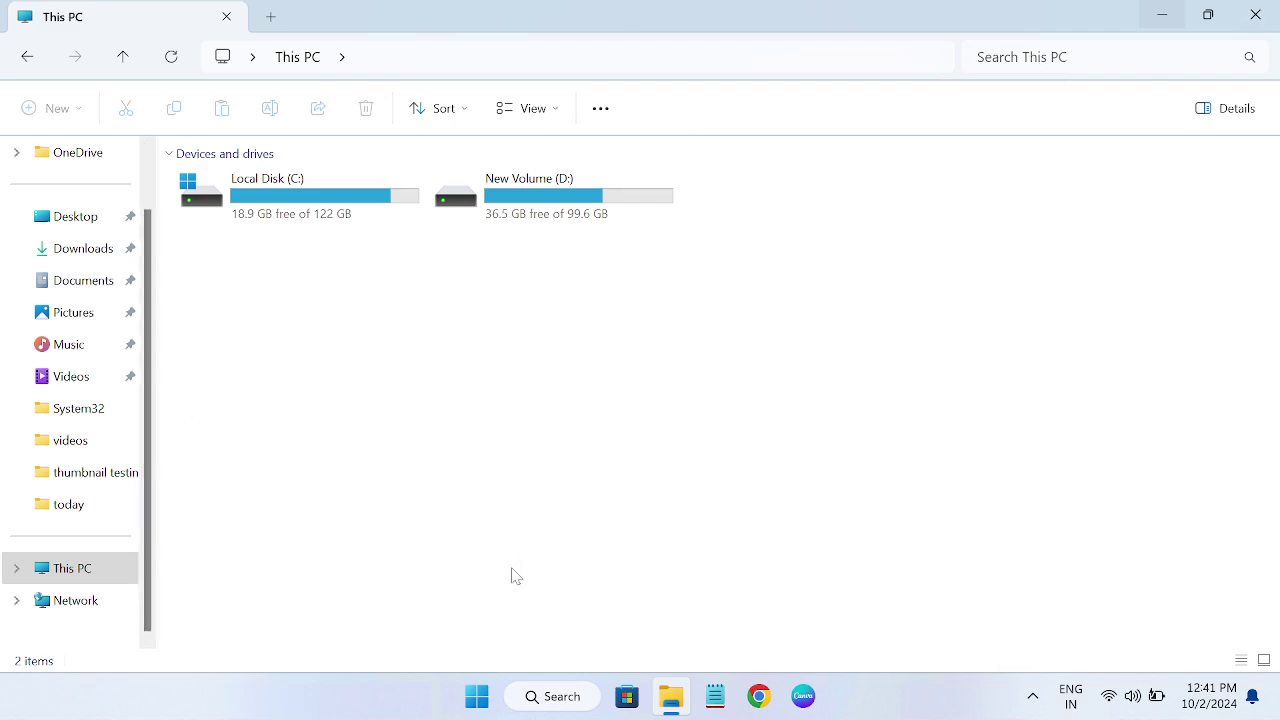
- Reopen Folder Options and re-check 'Hide protected operating system files'
{"action": "left_click", "coordinate": [601, 118]}
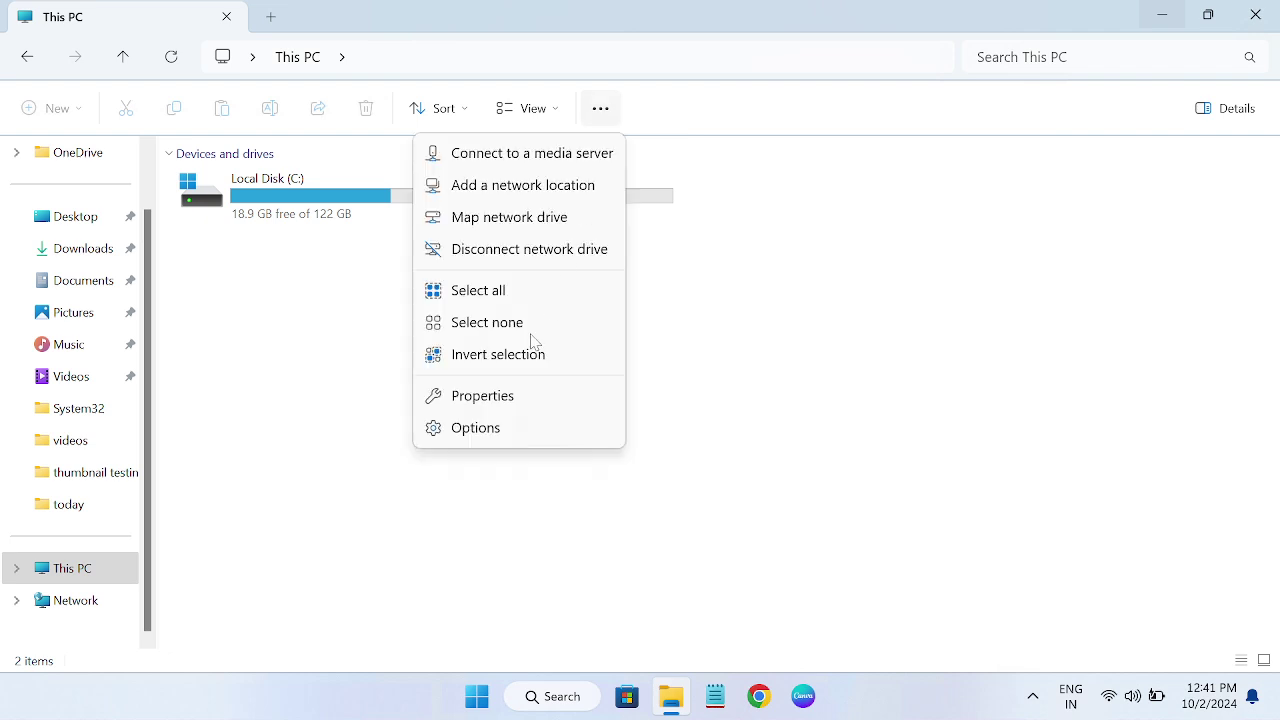
{"action": "left_click", "coordinate": [474, 434]}
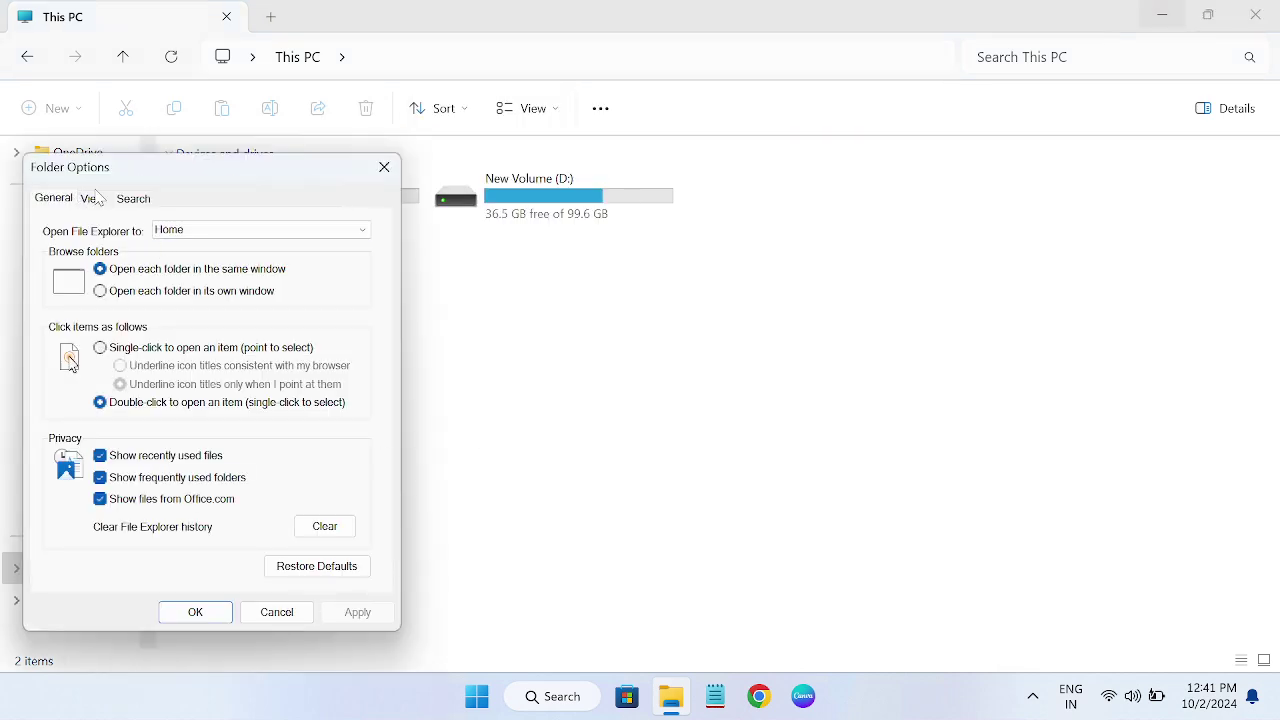
{"action": "left_click", "coordinate": [92, 200]}
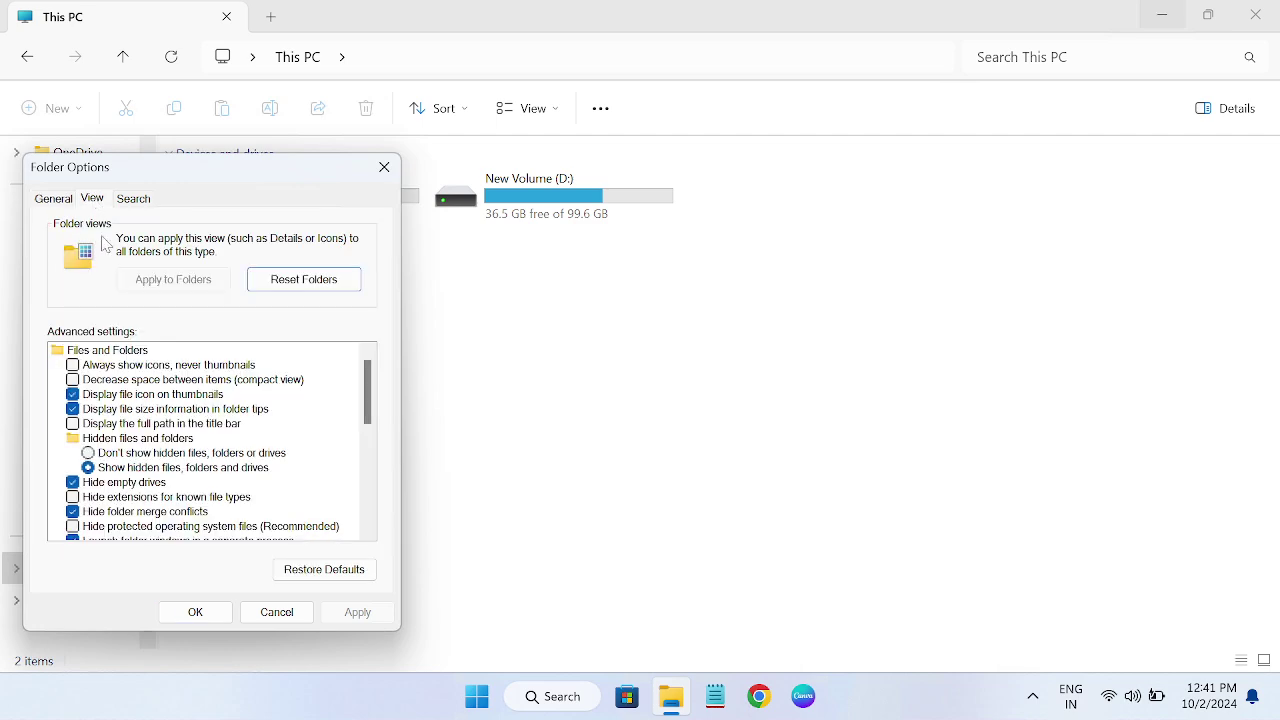
{"action": "left_click", "coordinate": [113, 455]}
{"action": "scroll", "coordinate": [200, 495], "scroll_direction": "down", "scroll_amount": 3}
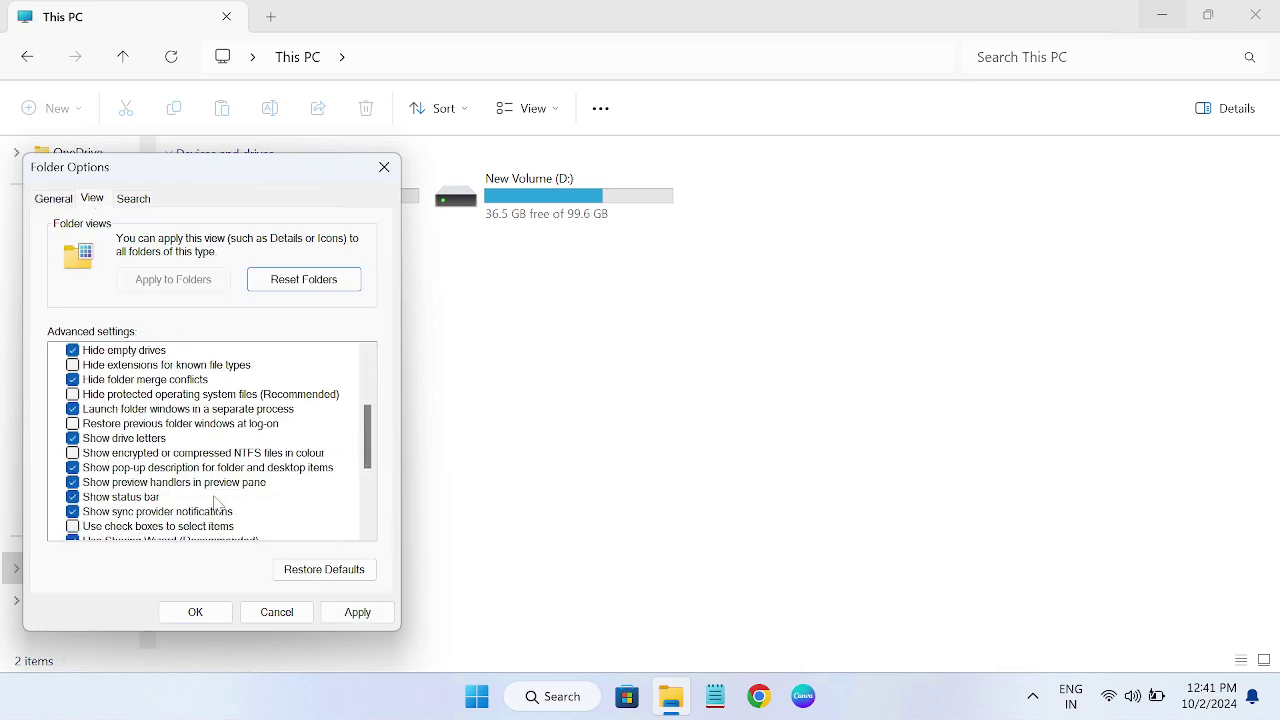
{"action": "left_click", "coordinate": [84, 396]}
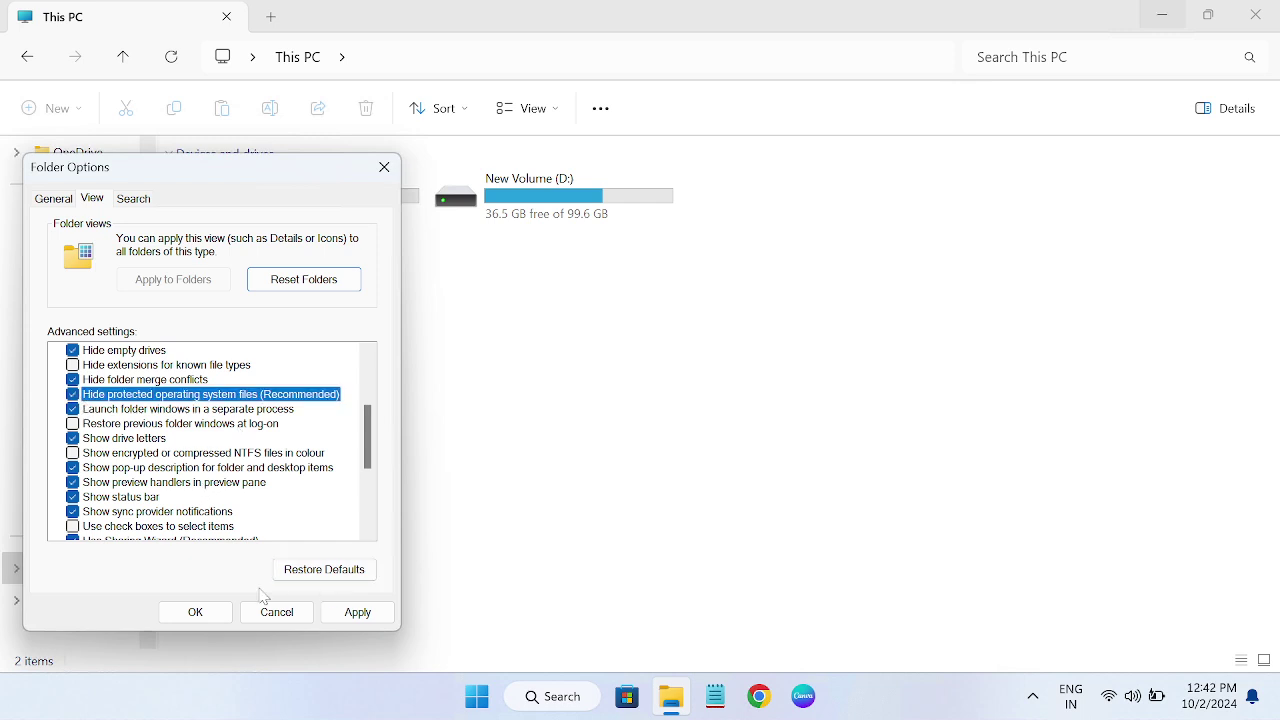
- Keep hidden files shown, save the settings, close Explorer and minimize Remote Desktop
{"action": "scroll", "coordinate": [175, 428], "scroll_direction": "up", "scroll_amount": 2}
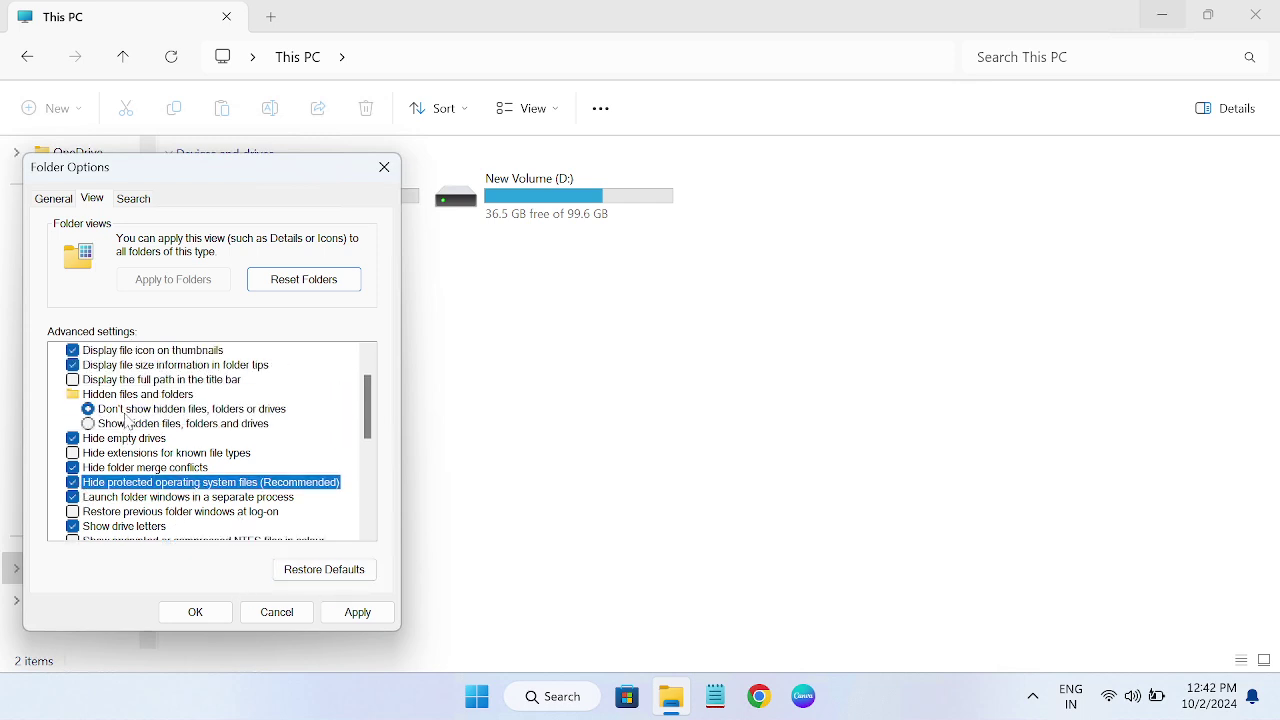
{"action": "left_click", "coordinate": [137, 425]}
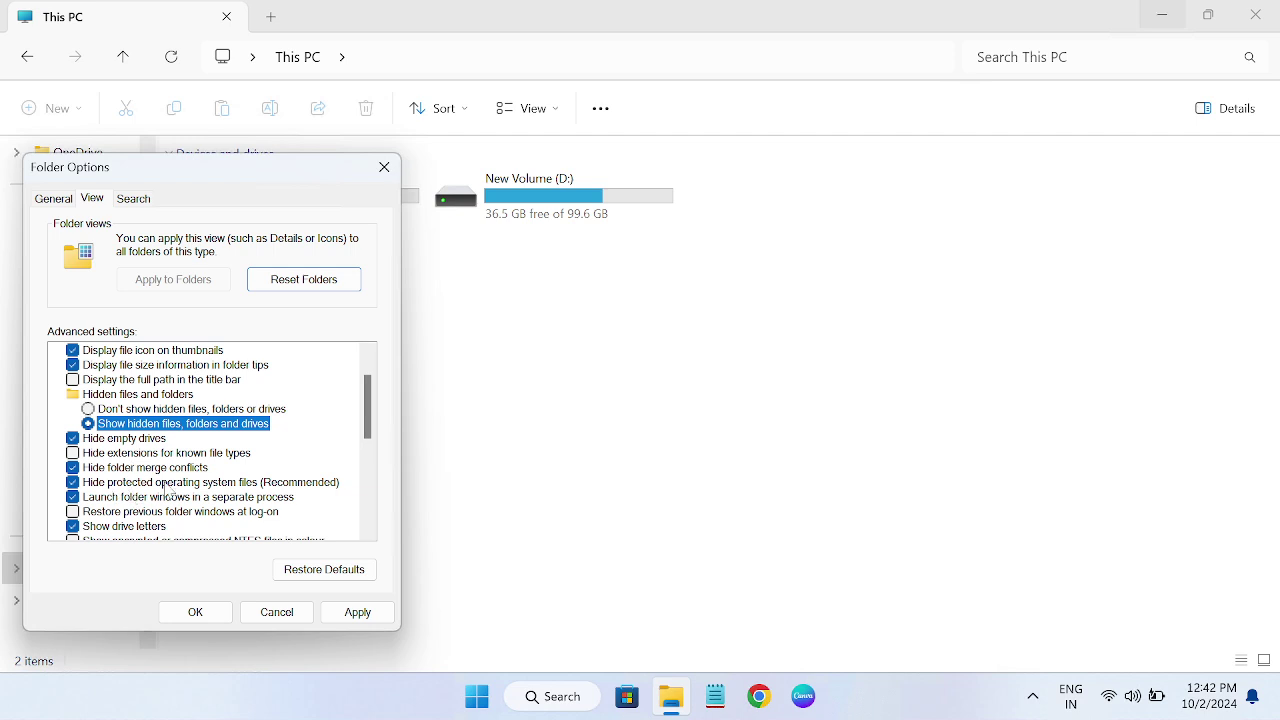
{"action": "left_click", "coordinate": [365, 610]}
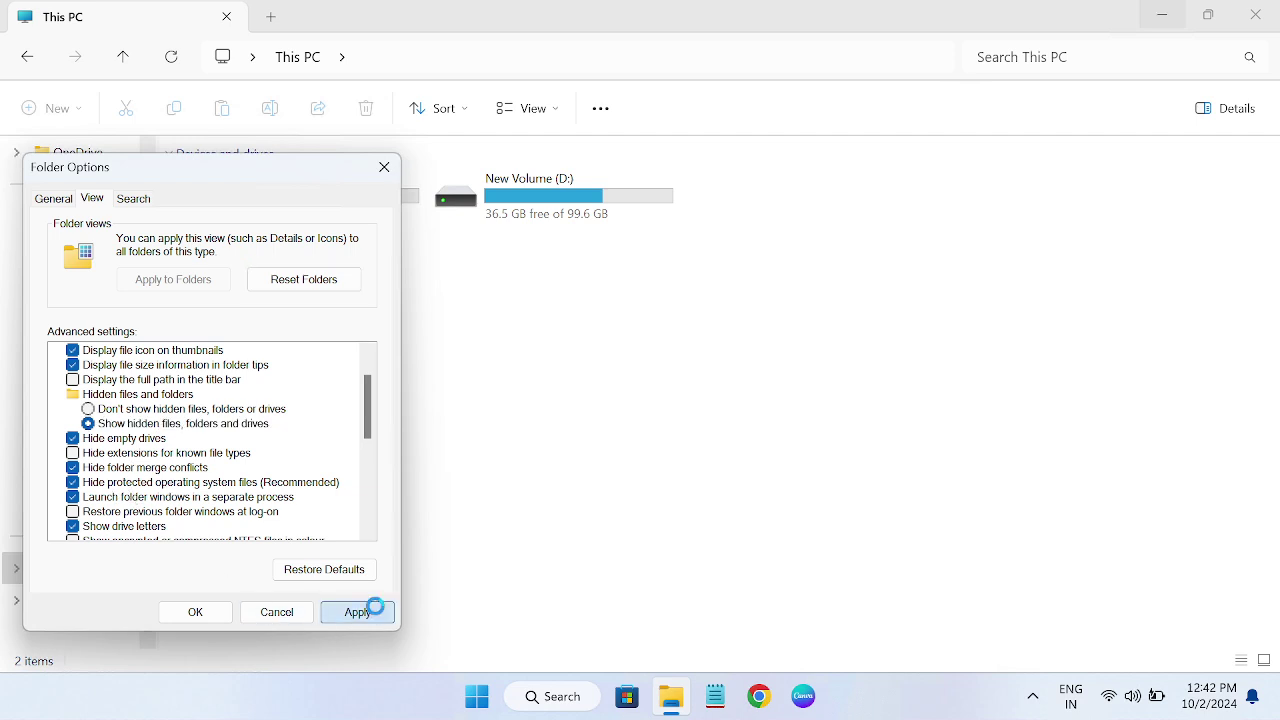
{"action": "left_click", "coordinate": [195, 612]}
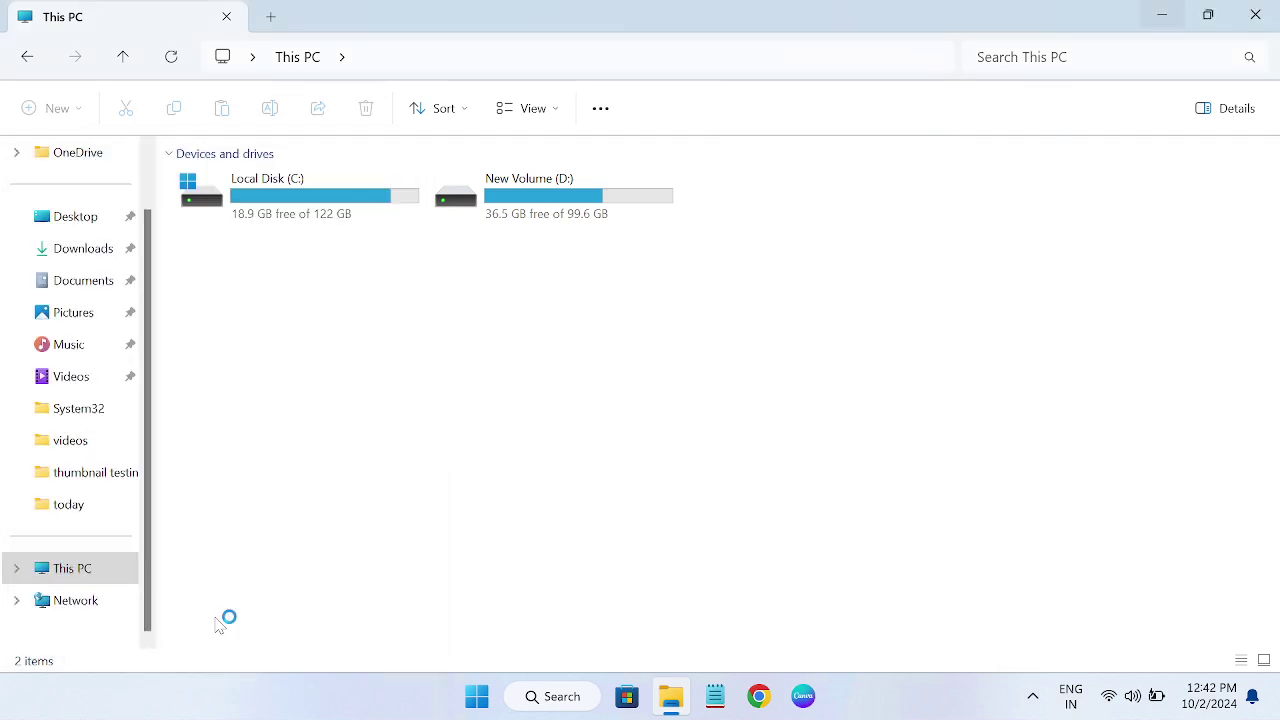
{"action": "left_click", "coordinate": [1258, 14]}
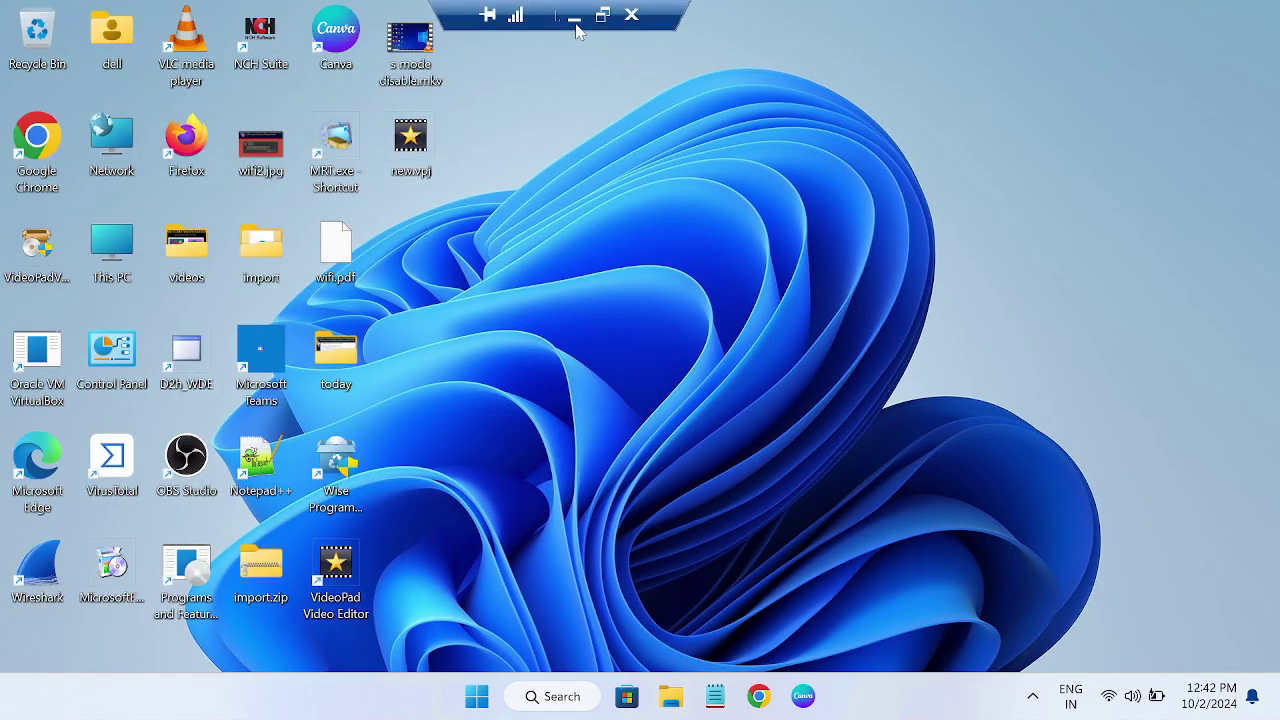
{"action": "left_click", "coordinate": [575, 20]}
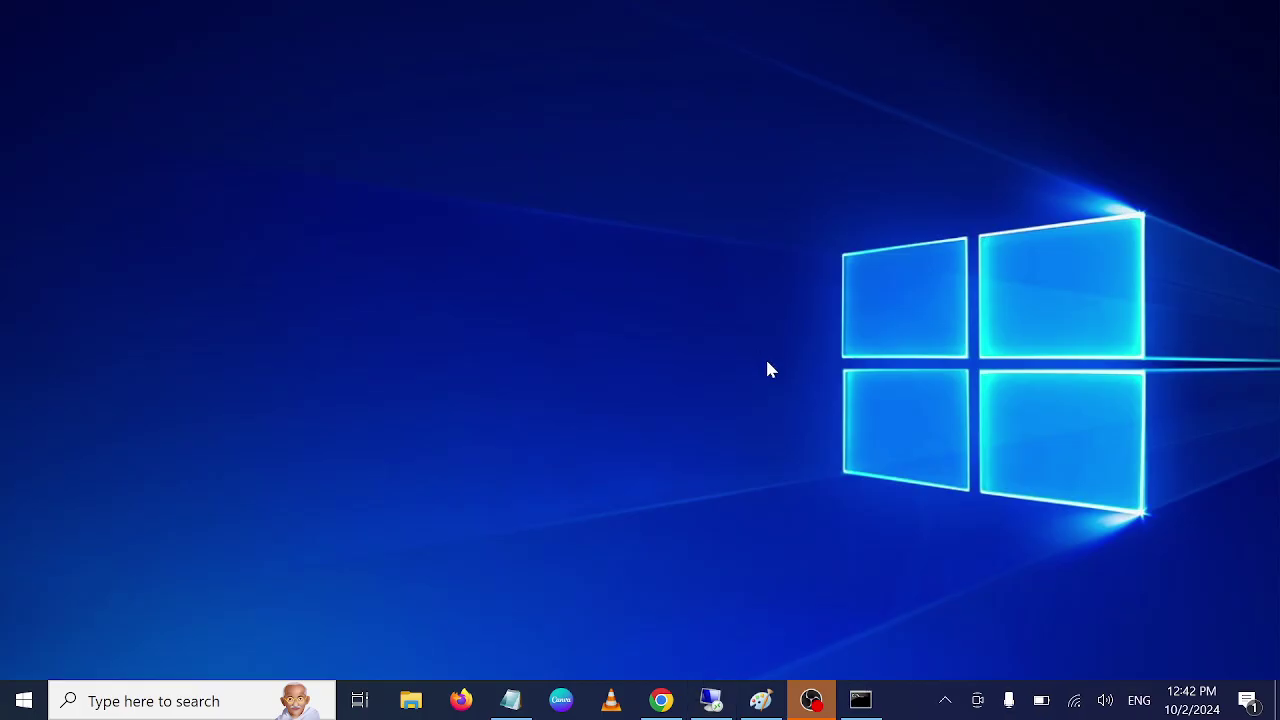